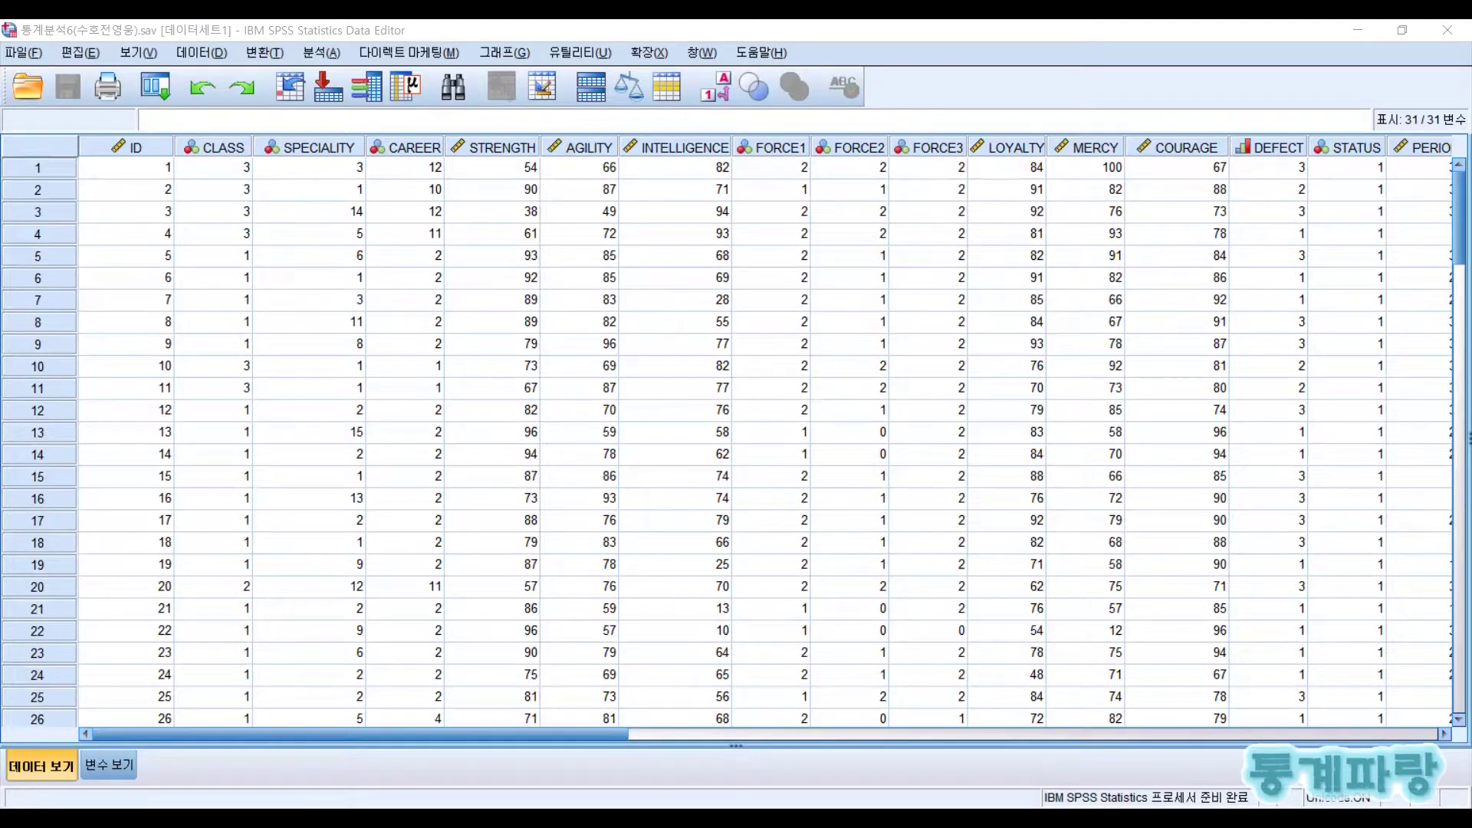
Start a time-dependent Cox regression and enter (T_=1)*ENERGY1 as the expression for T_COV_.
click(316, 56)
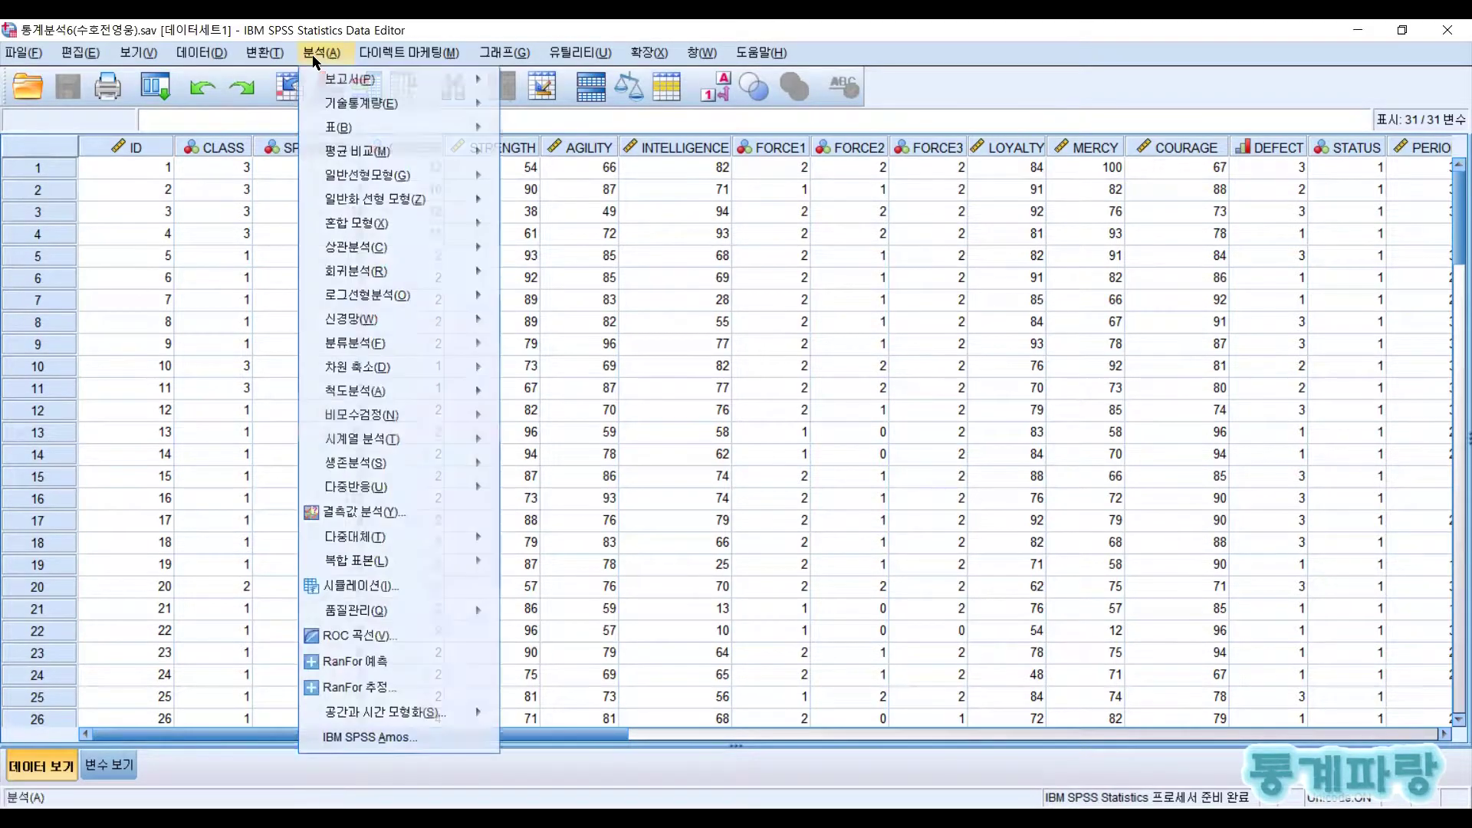
mouse_move(463, 468)
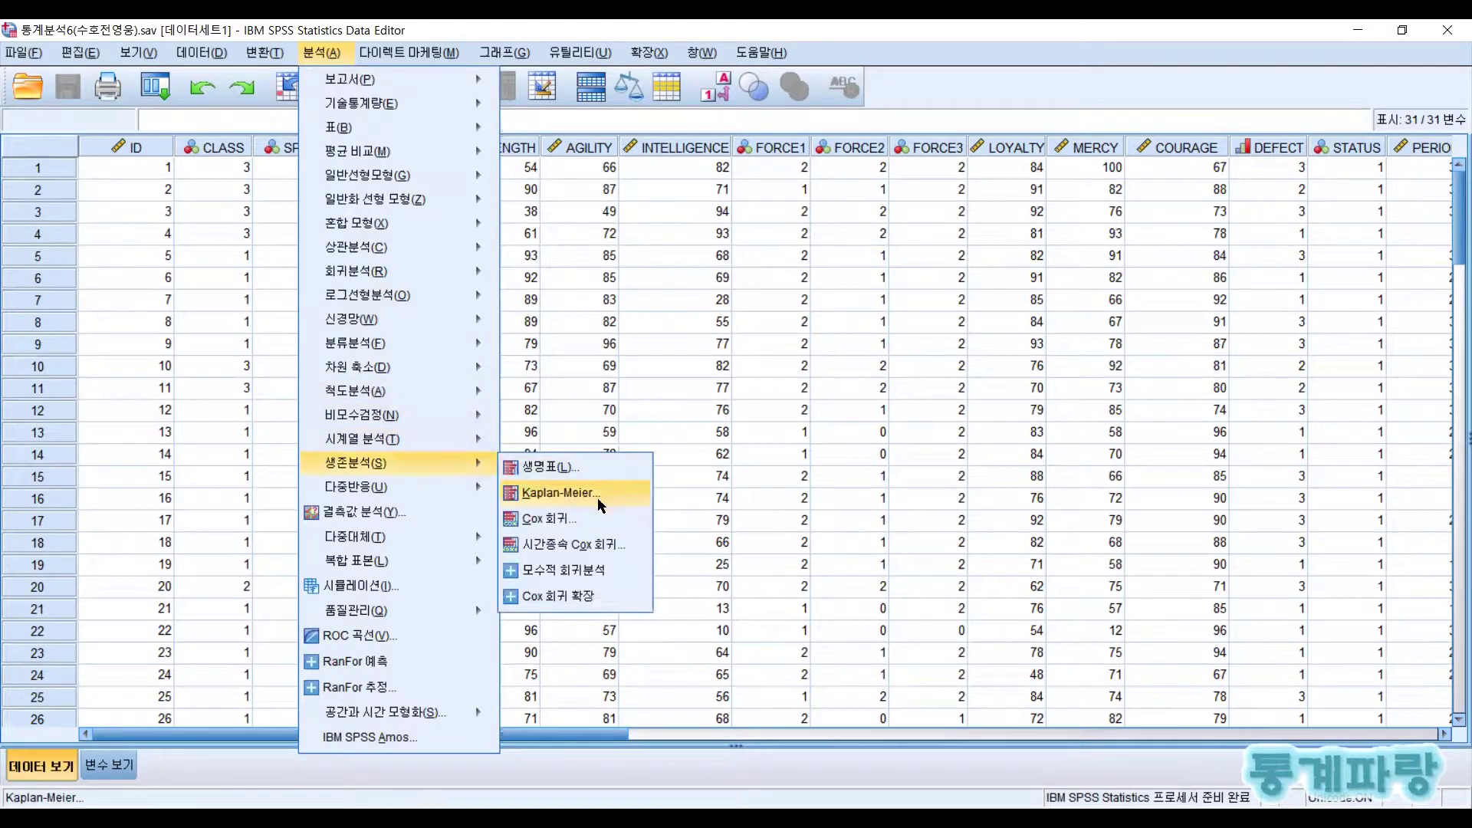
click(582, 546)
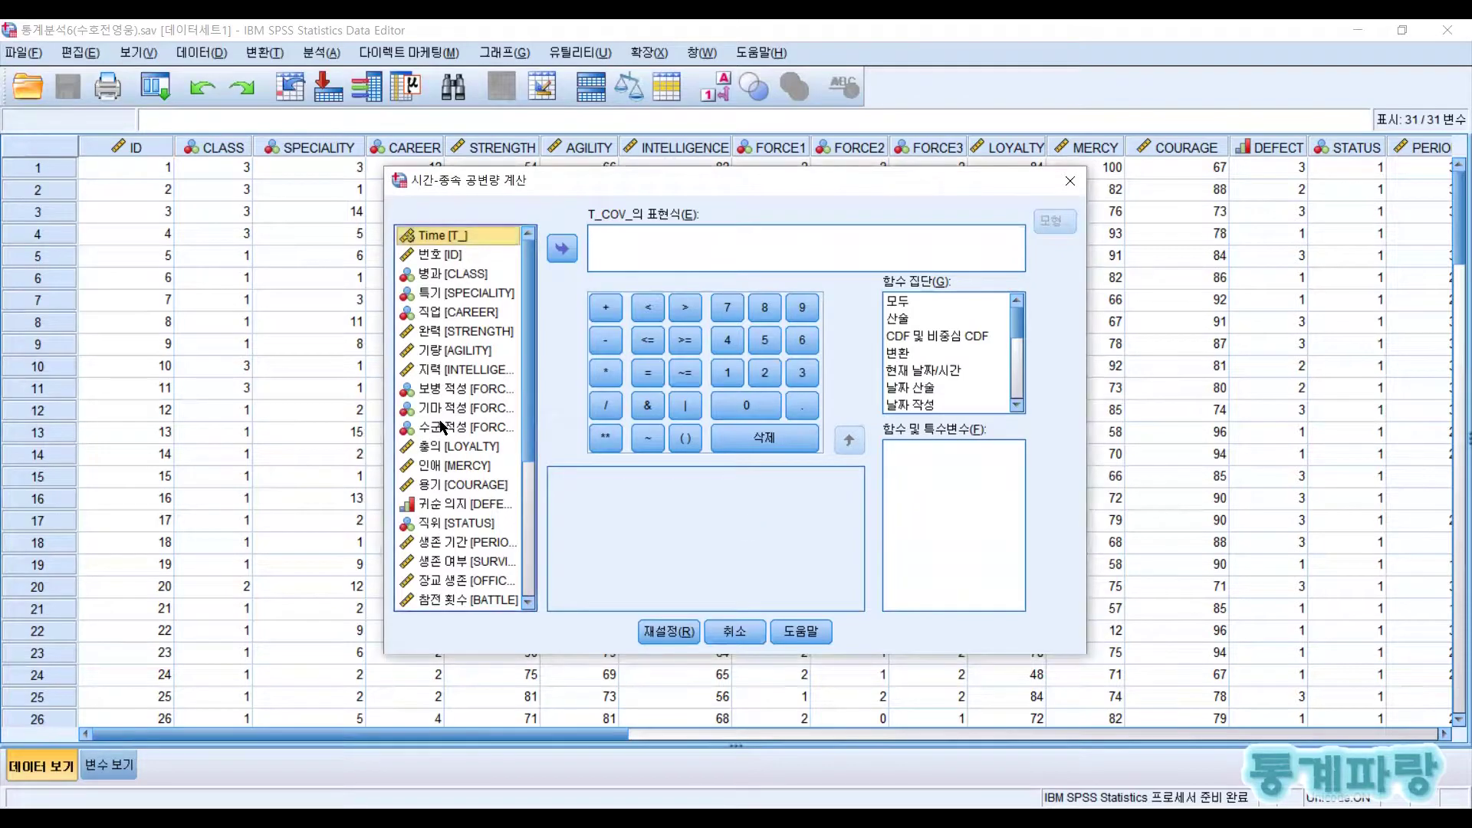
scroll(467, 460, down, 4)
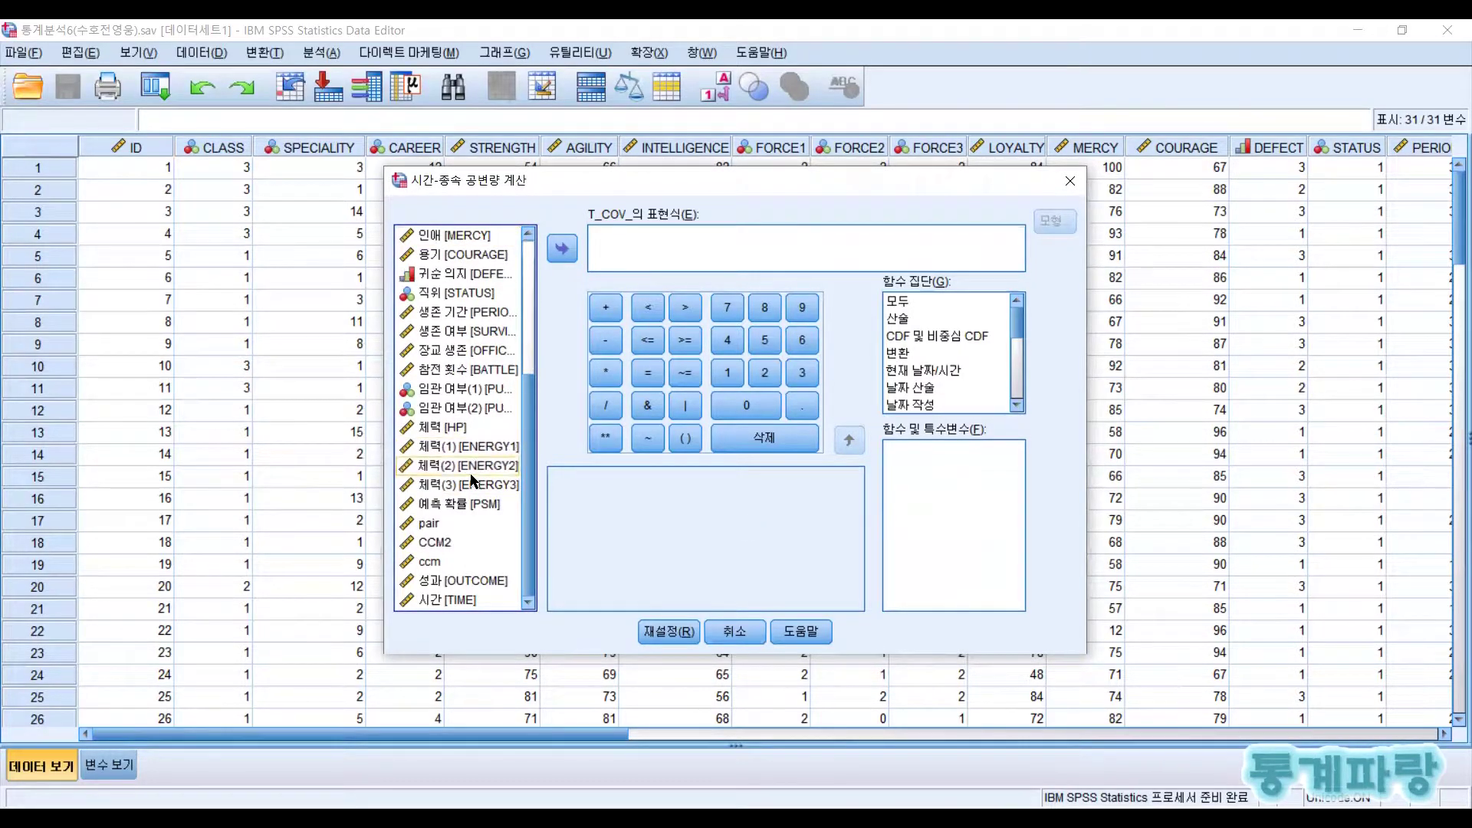
click(643, 251)
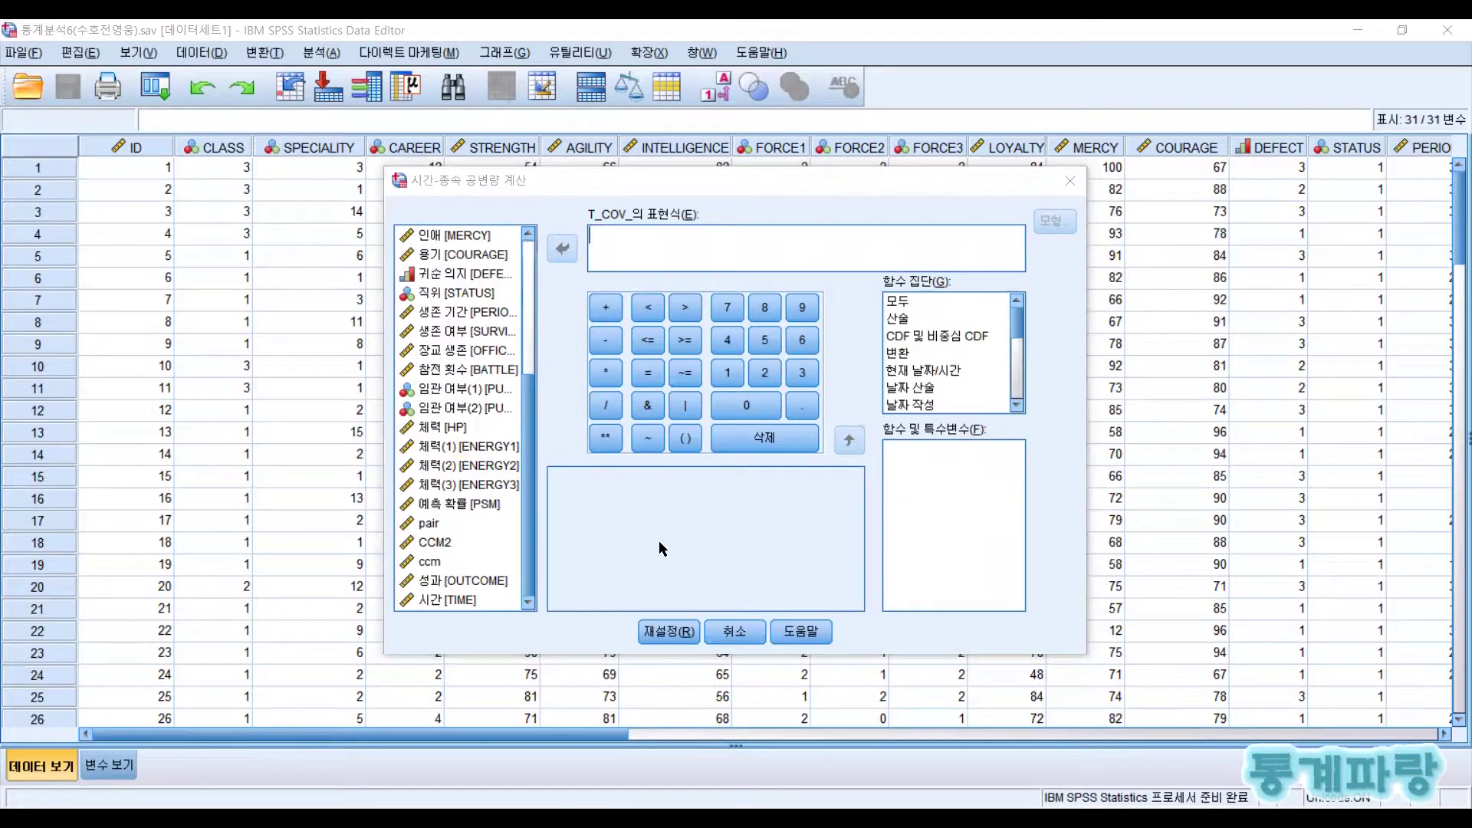
text((T_=1)
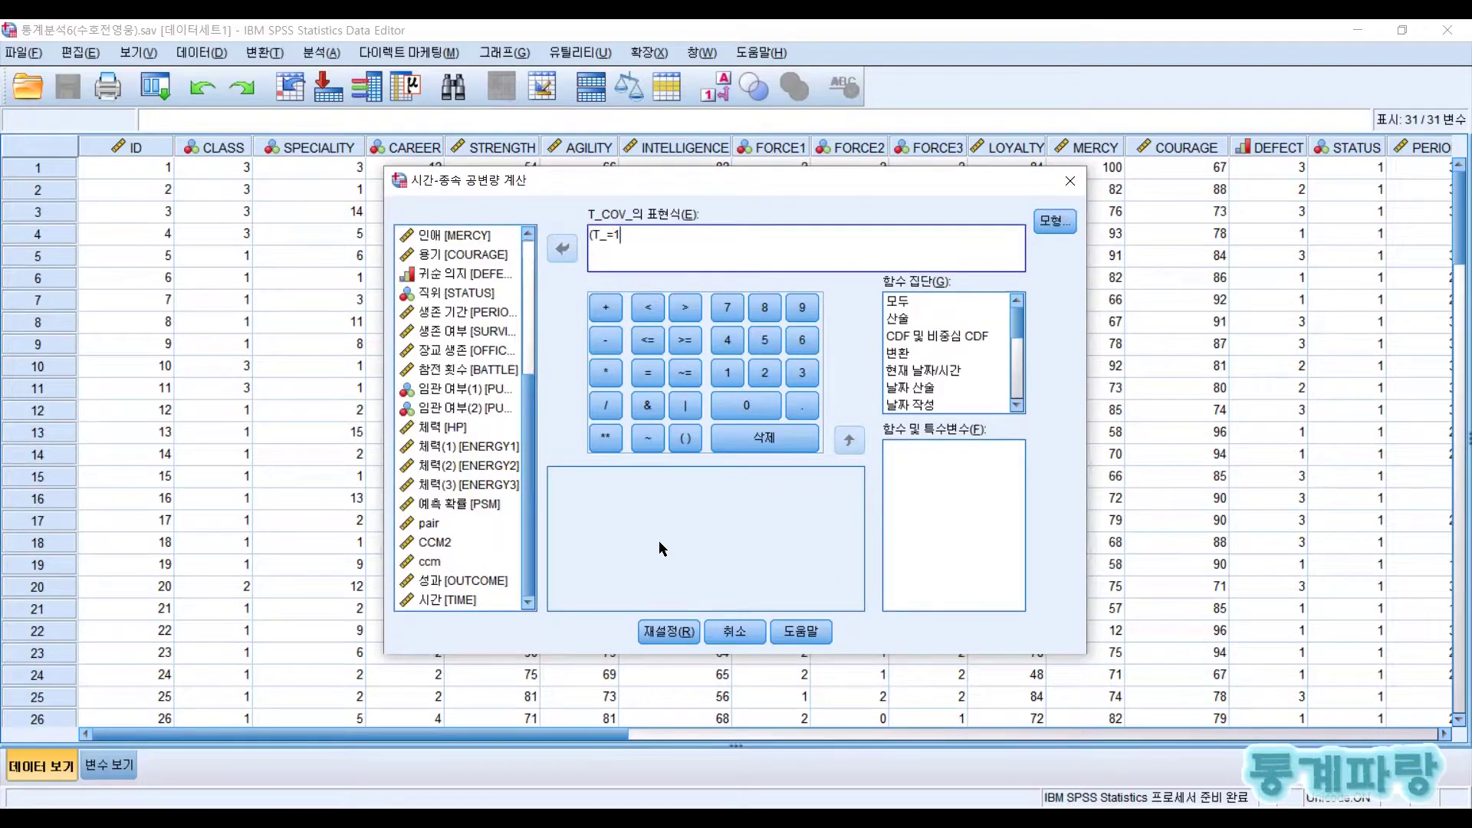
text()*ENVERGY1)
Append two copies of the (T_=1)*ENERGY1 term to the T_COV_ expression, joined by plus signs.
key(shift+Left)
key(shift+Left)
key(shift+Left)
key(shift+Left)
key(shift+Left)
key(shift+Left)
key(shift+Left)
key(shift+Left)
key(shift+Left)
key(shift+Left)
key(shift+Left)
key(shift+Left)
key(shift+Left)
key(shift+Left)
key(ctrl+c)
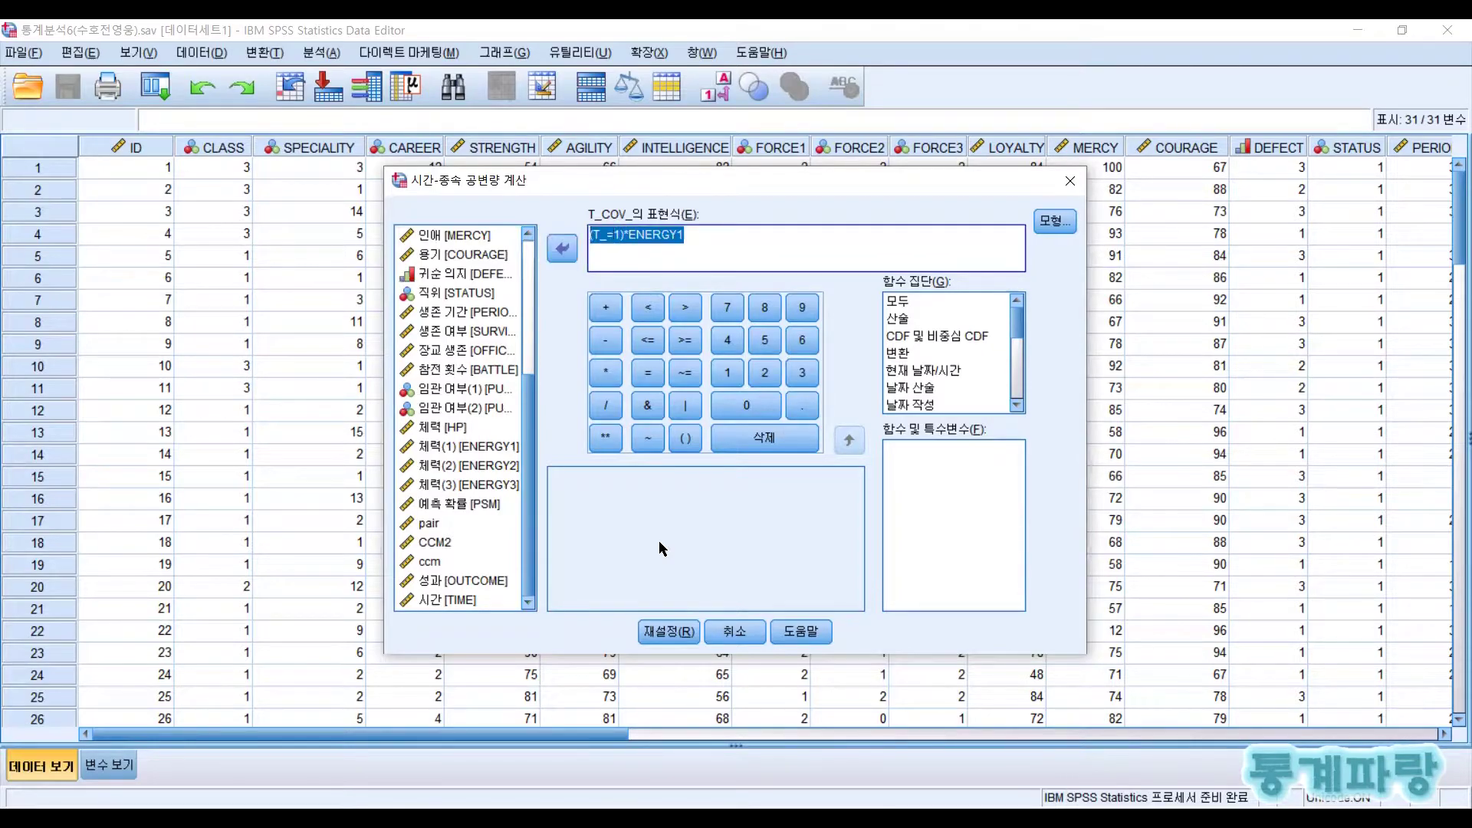
key(End)
text(+)
key(ctrl+v)
text(+)
key(ctrl+v)
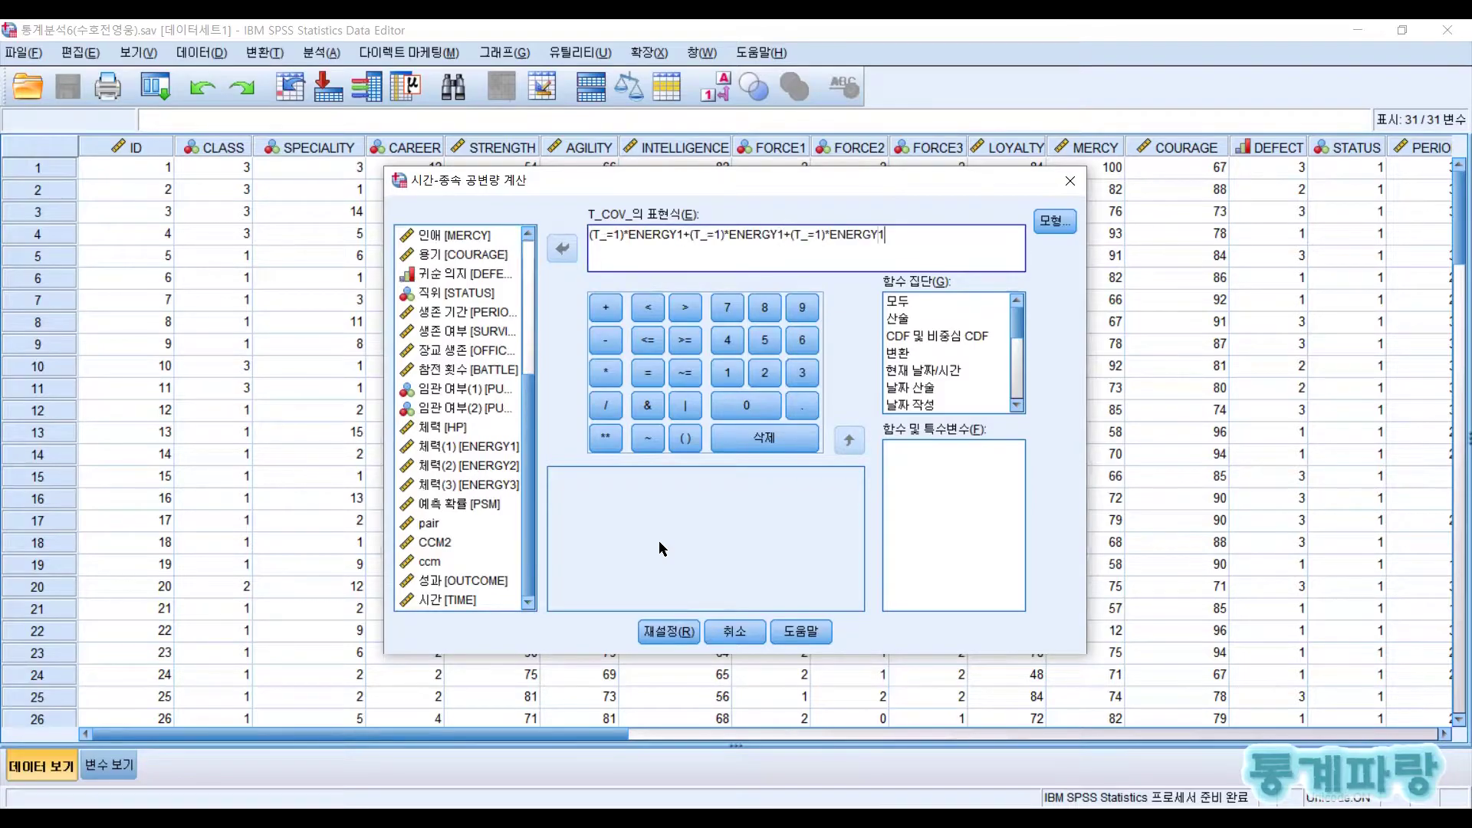
Change the second term of the T_COV_ expression to (T_=2)*ENERGY2.
key(Left)
key(Left)
key(Left)
key(Left)
key(Left)
key(Left)
key(Left)
key(Left)
key(Left)
key(Left)
key(Left)
key(Left)
key(Left)
key(Left)
key(Left)
key(Left)
key(Left)
key(Left)
key(Left)
key(Left)
key(BackSpace)
text(2)
key(Right)
key(Right)
key(Right)
key(Right)
key(Right)
key(Right)
key(Right)
key(Right)
key(Right)
key(BackSpace)
text(2)
Change the third term of the T_COV_ expression to (T_=3)*ENERGY3.
key(Right)
key(Right)
key(Right)
key(Right)
key(Right)
key(Right)
key(BackSpace)
text(3)
key(Right)
key(Right)
key(Right)
key(Right)
key(Right)
key(Right)
key(Right)
key(Right)
key(Right)
key(BackSpace)
text(3)
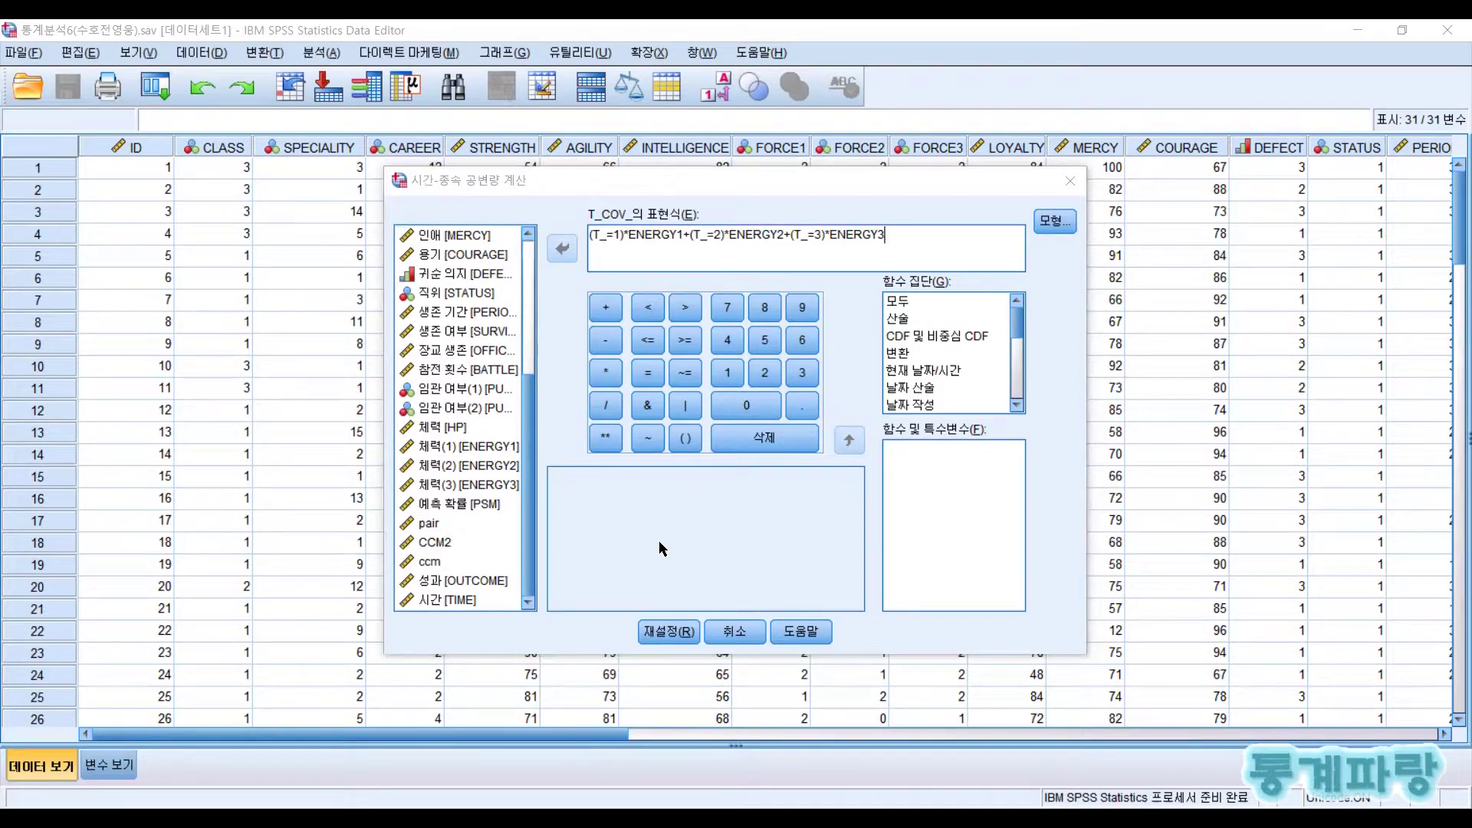
Proceed to the Cox regression model definition and assign 참전 횟수 [BATTLE] as the time variable.
click(1047, 222)
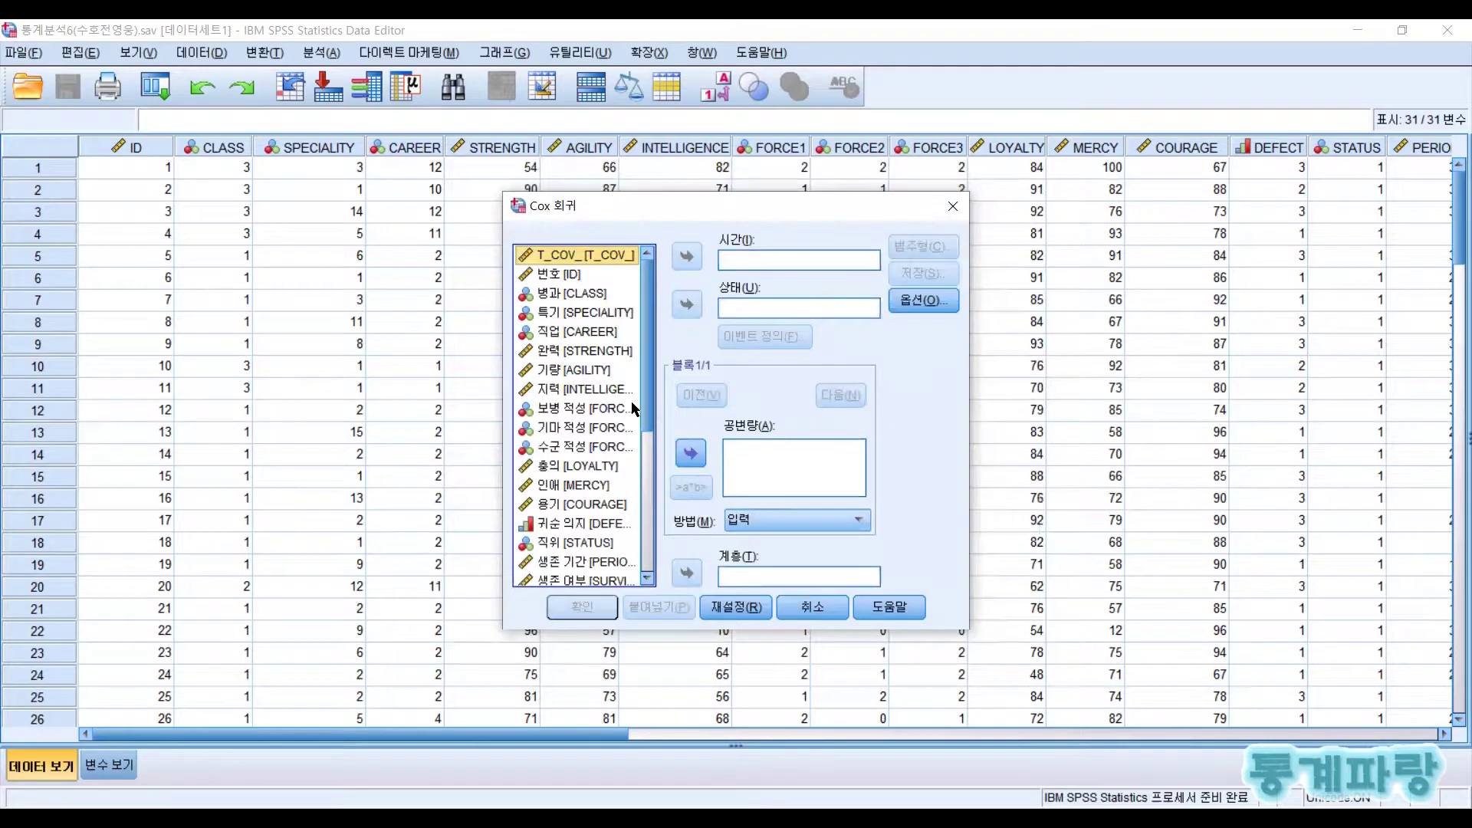
scroll(605, 418, down, 3)
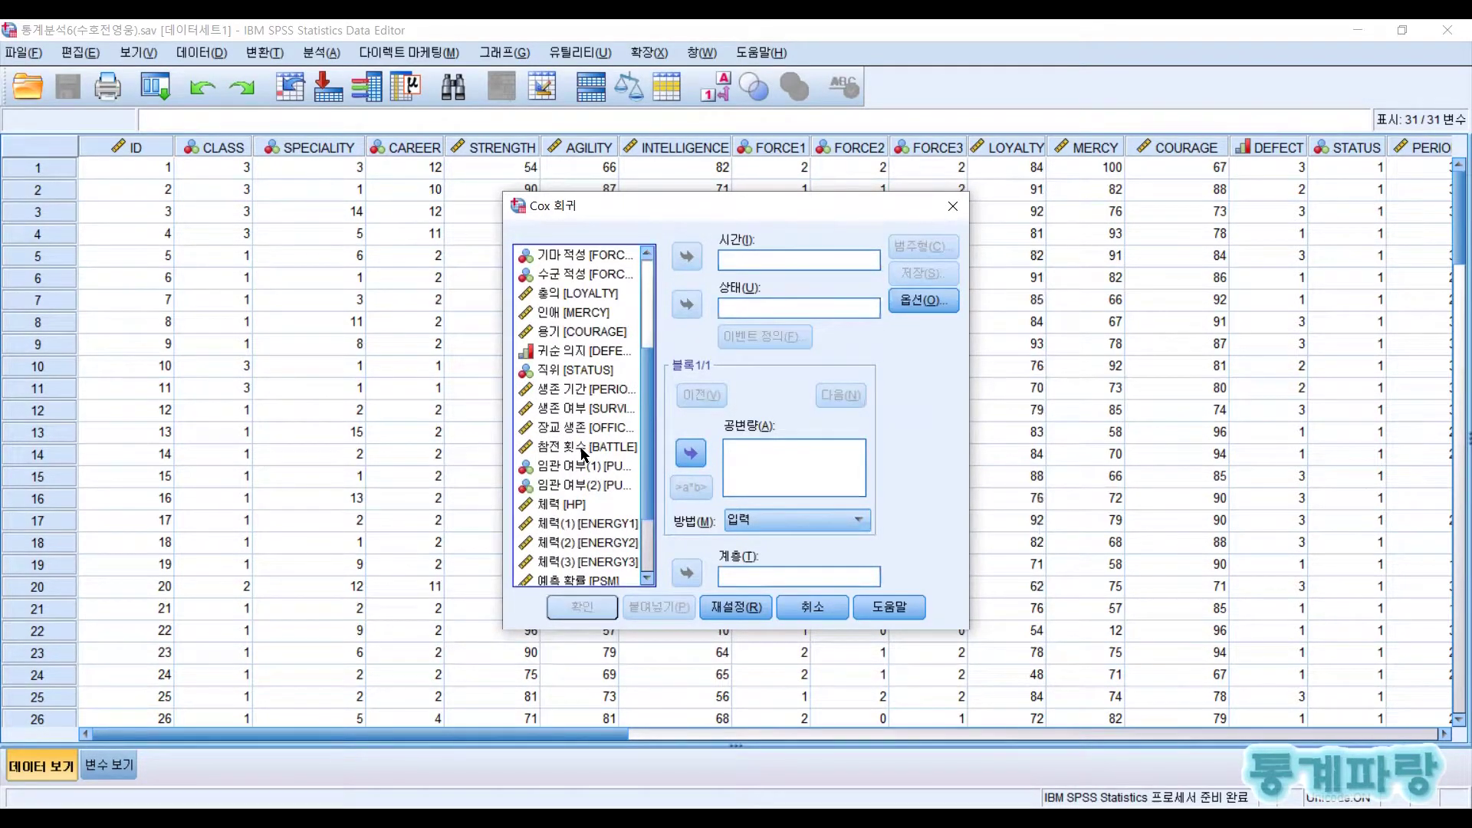
click(585, 451)
double_click(587, 451)
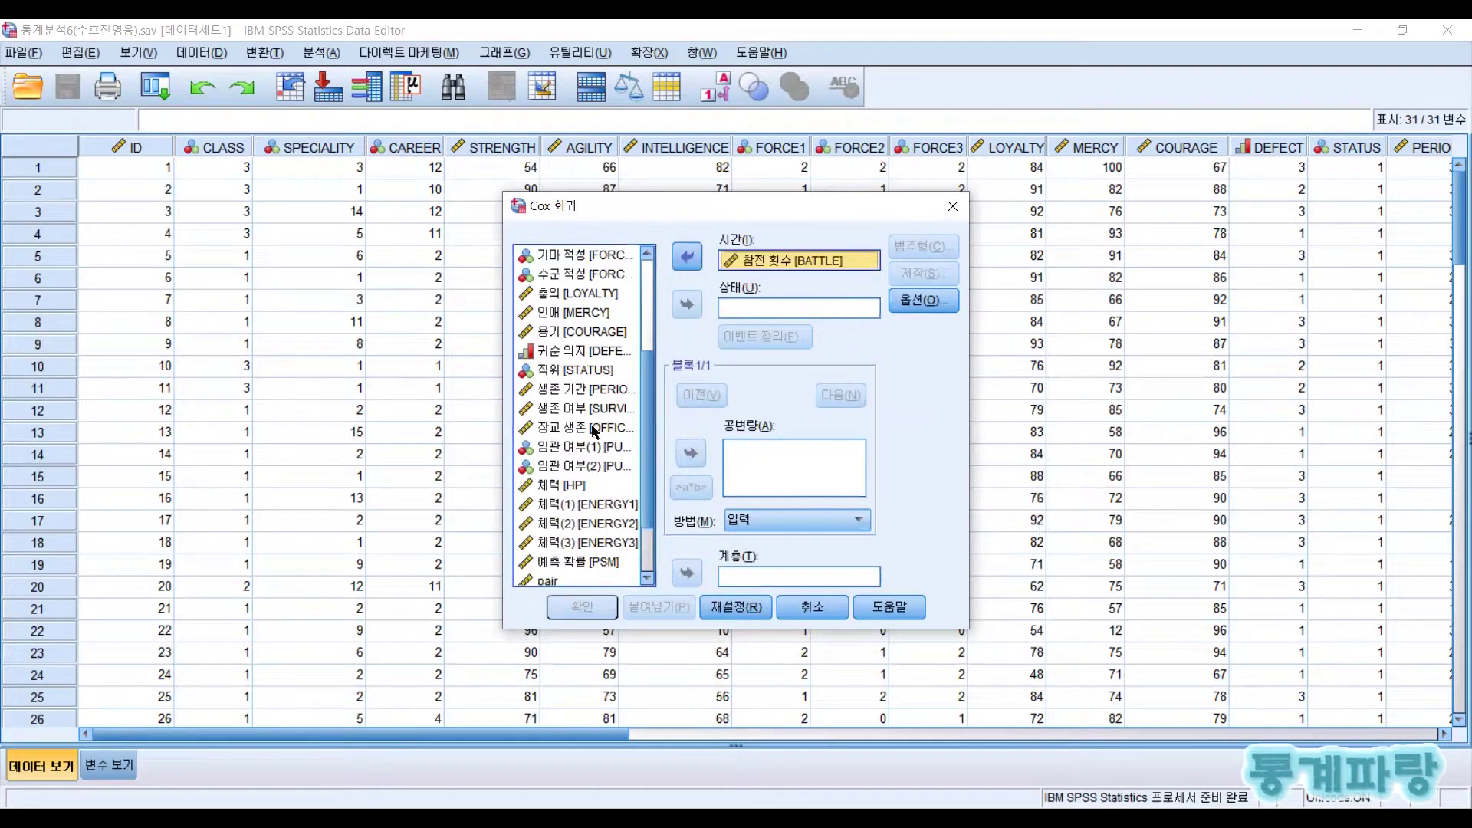
Assign SURVIVAL as the status variable and define its event as the single value 0.
click(581, 408)
click(686, 306)
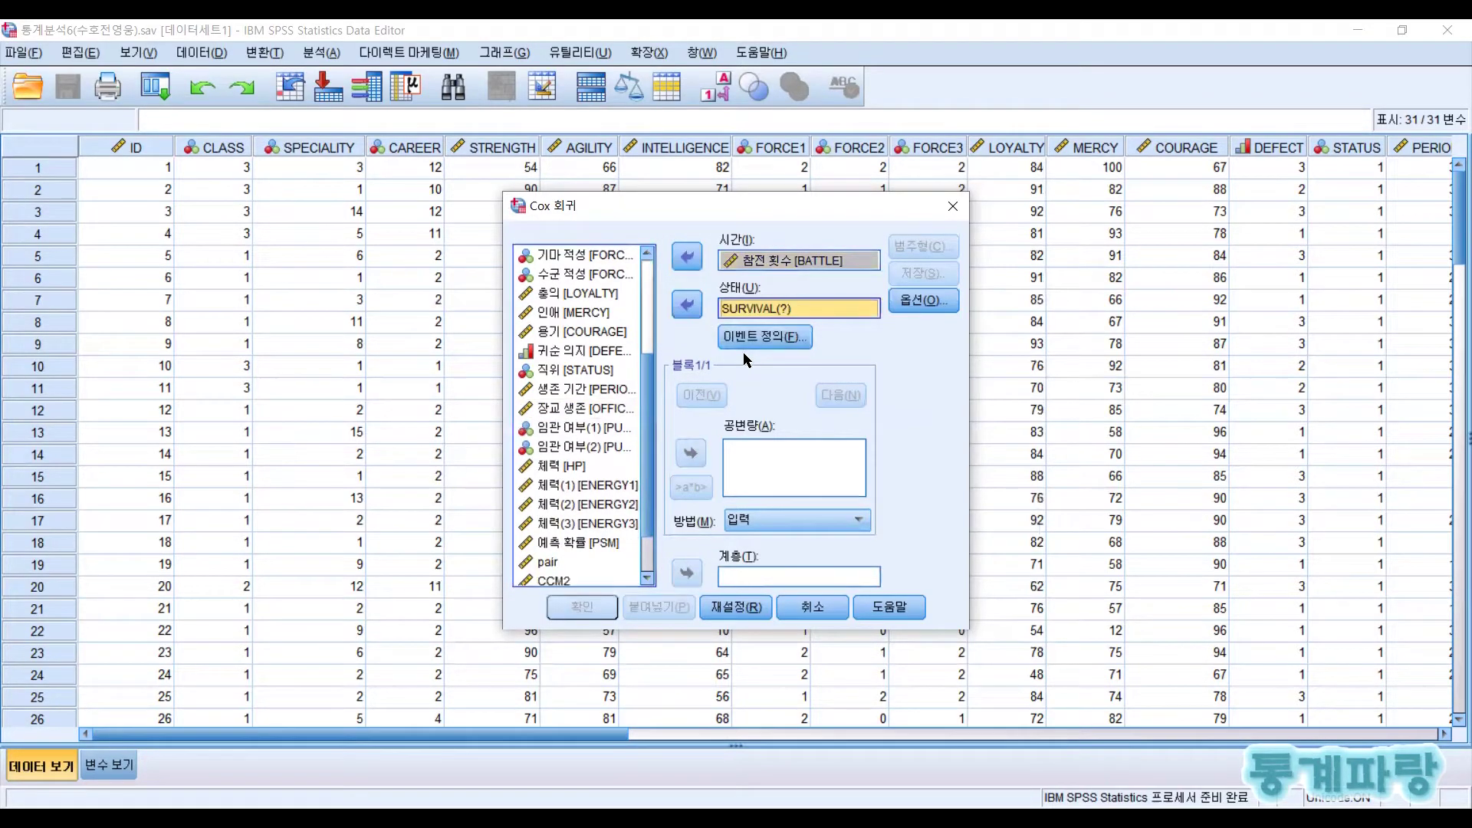
click(748, 337)
text(0)
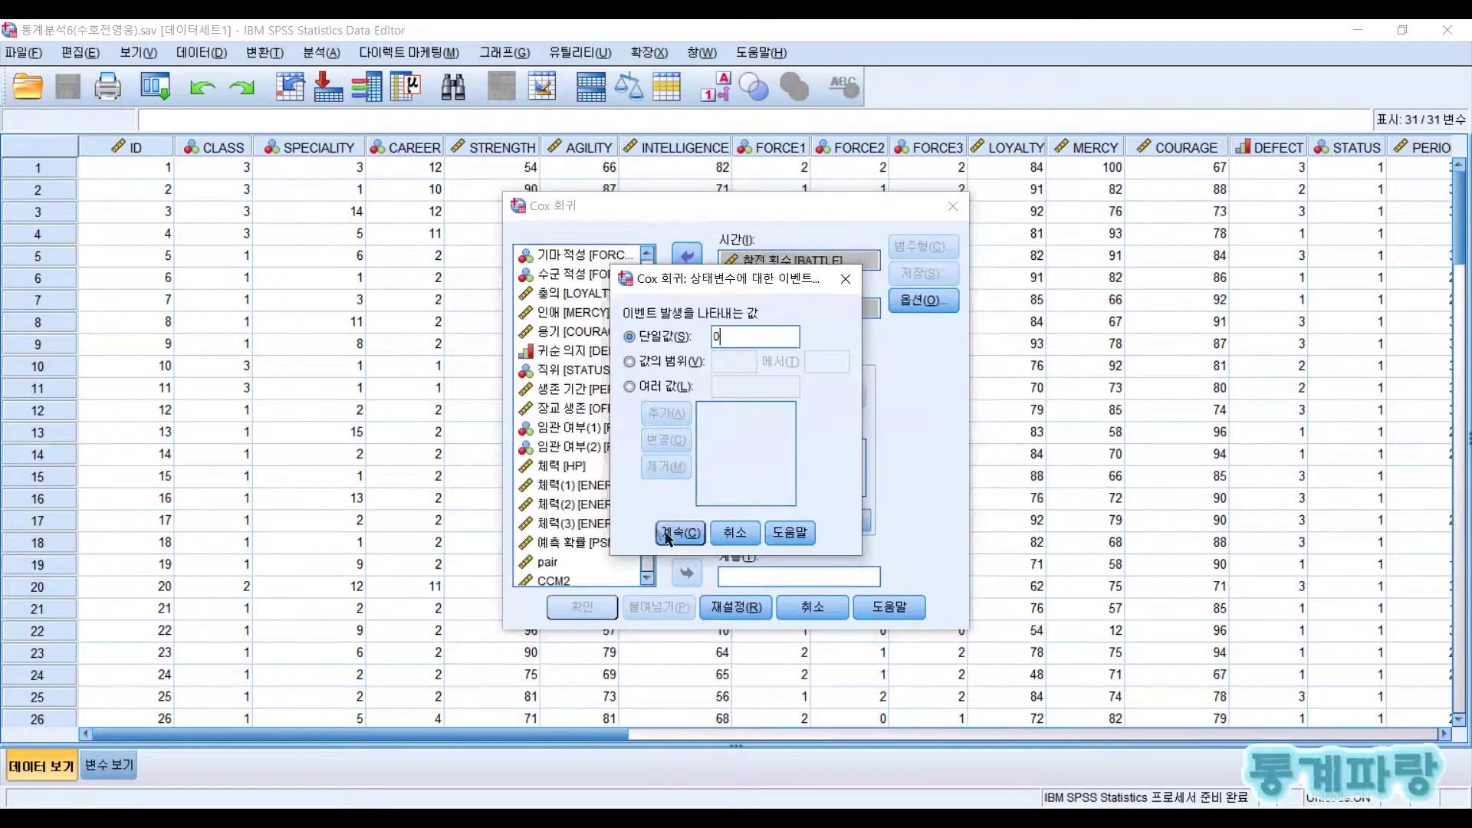
click(678, 532)
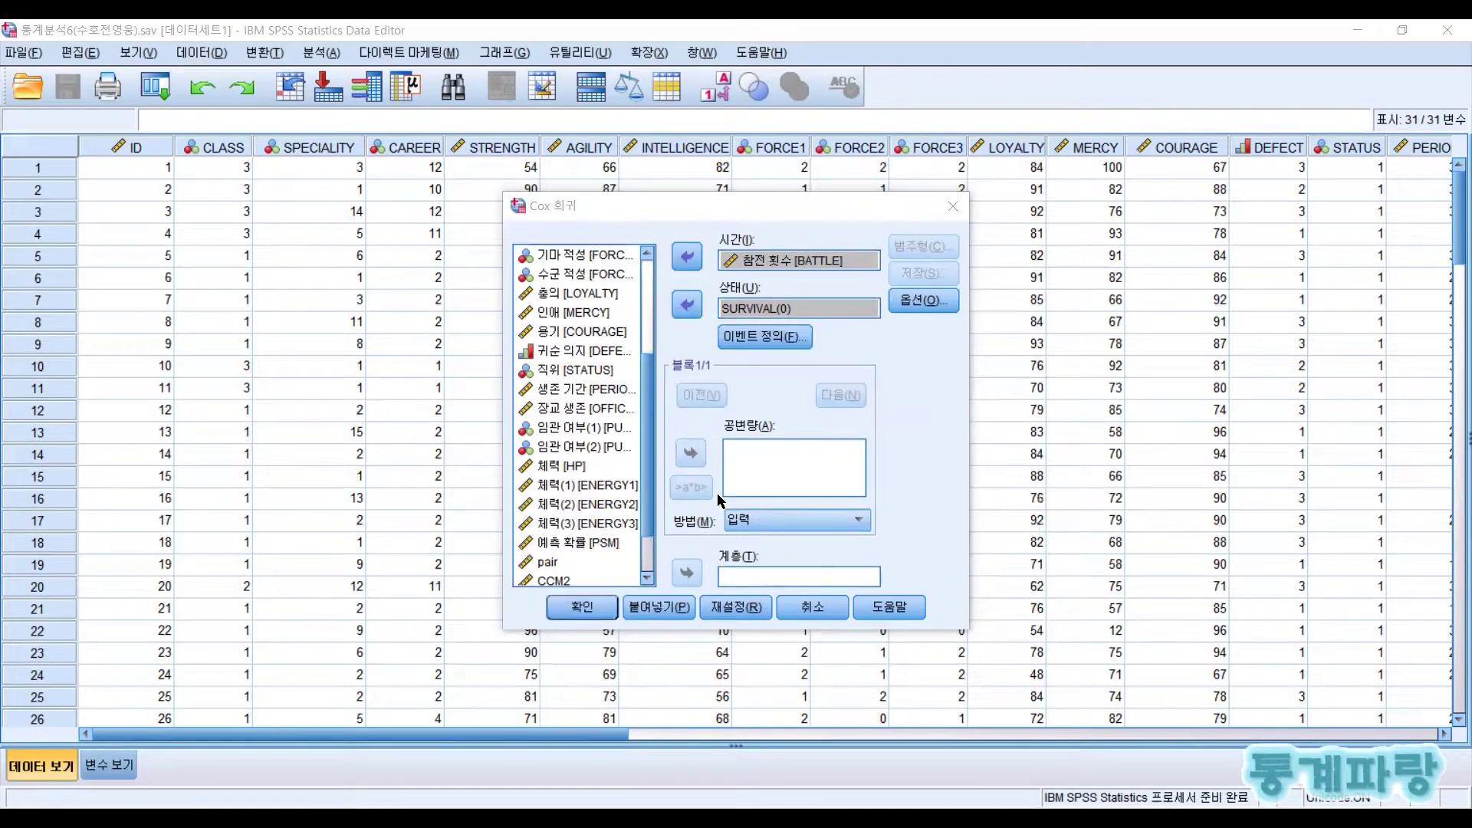
Add the time-dependent covariate T_COV_ to the model's covariates.
scroll(592, 483, down, 3)
scroll(607, 442, up, 6)
click(589, 258)
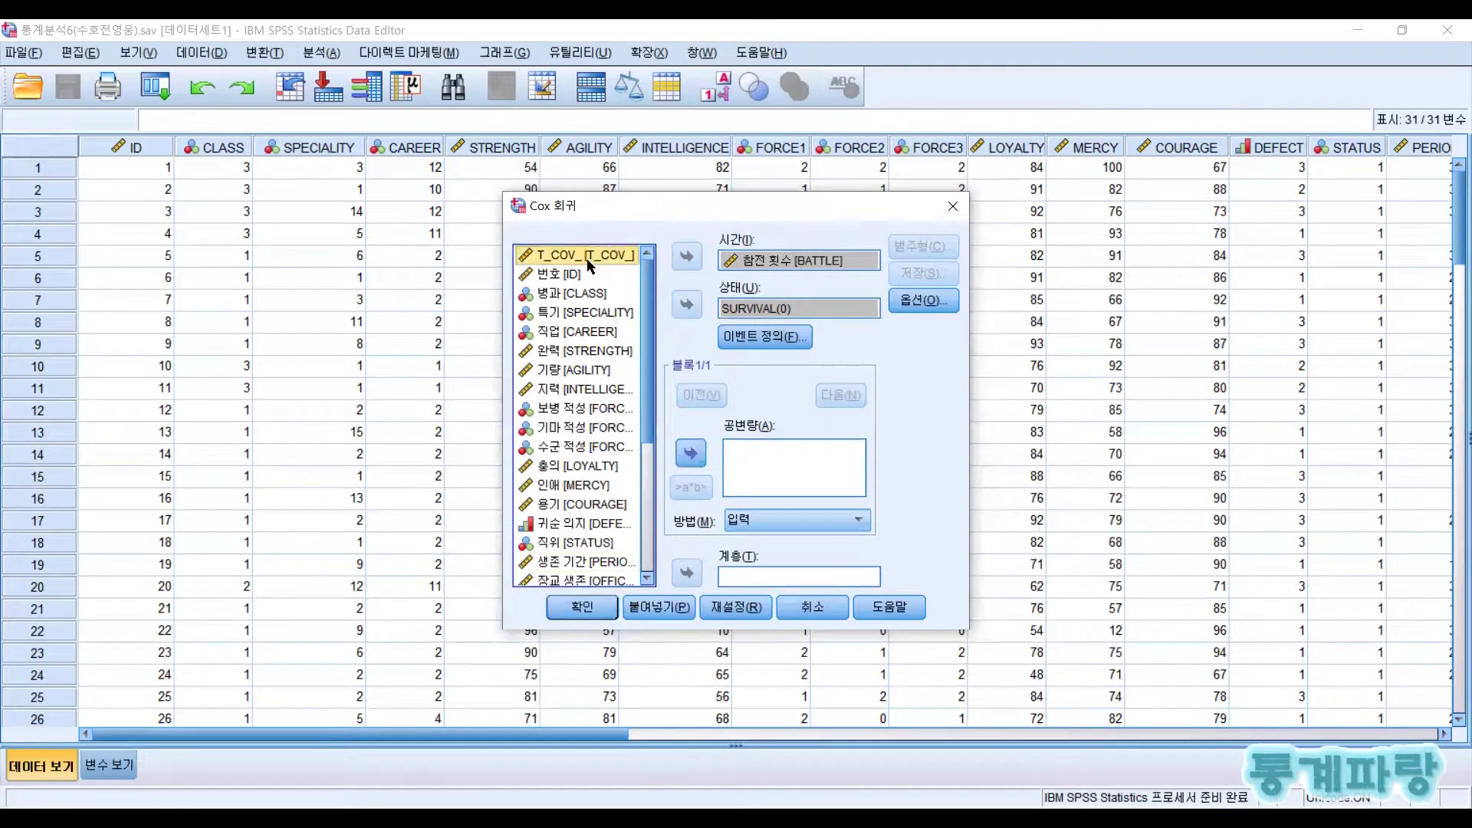
click(690, 453)
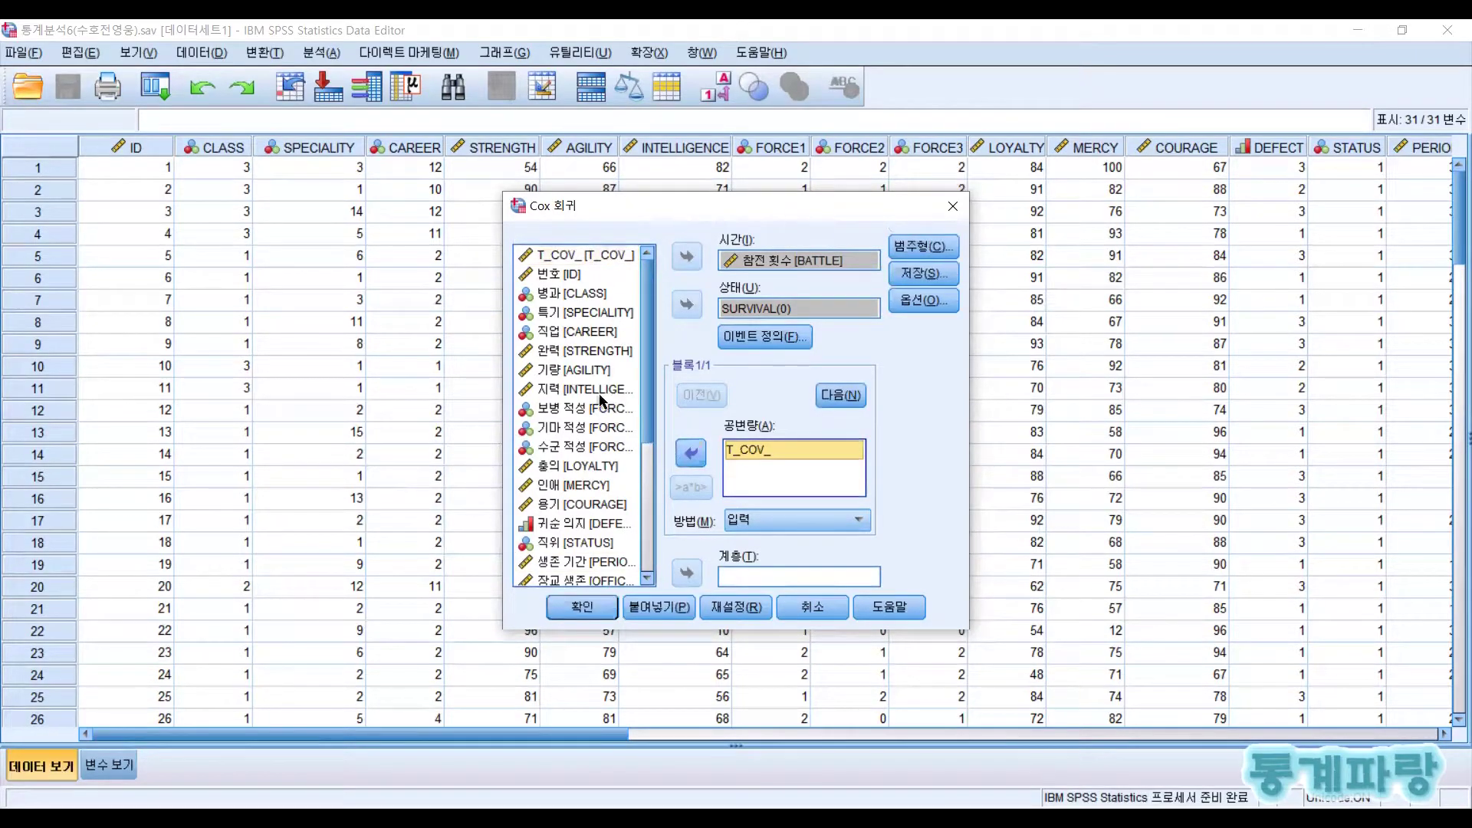
Add STRENGTH, AGILITY, INTELLIGENCE, LOYALTY, MERCY and COURAGE to the model's covariates.
scroll(589, 414, down, 4)
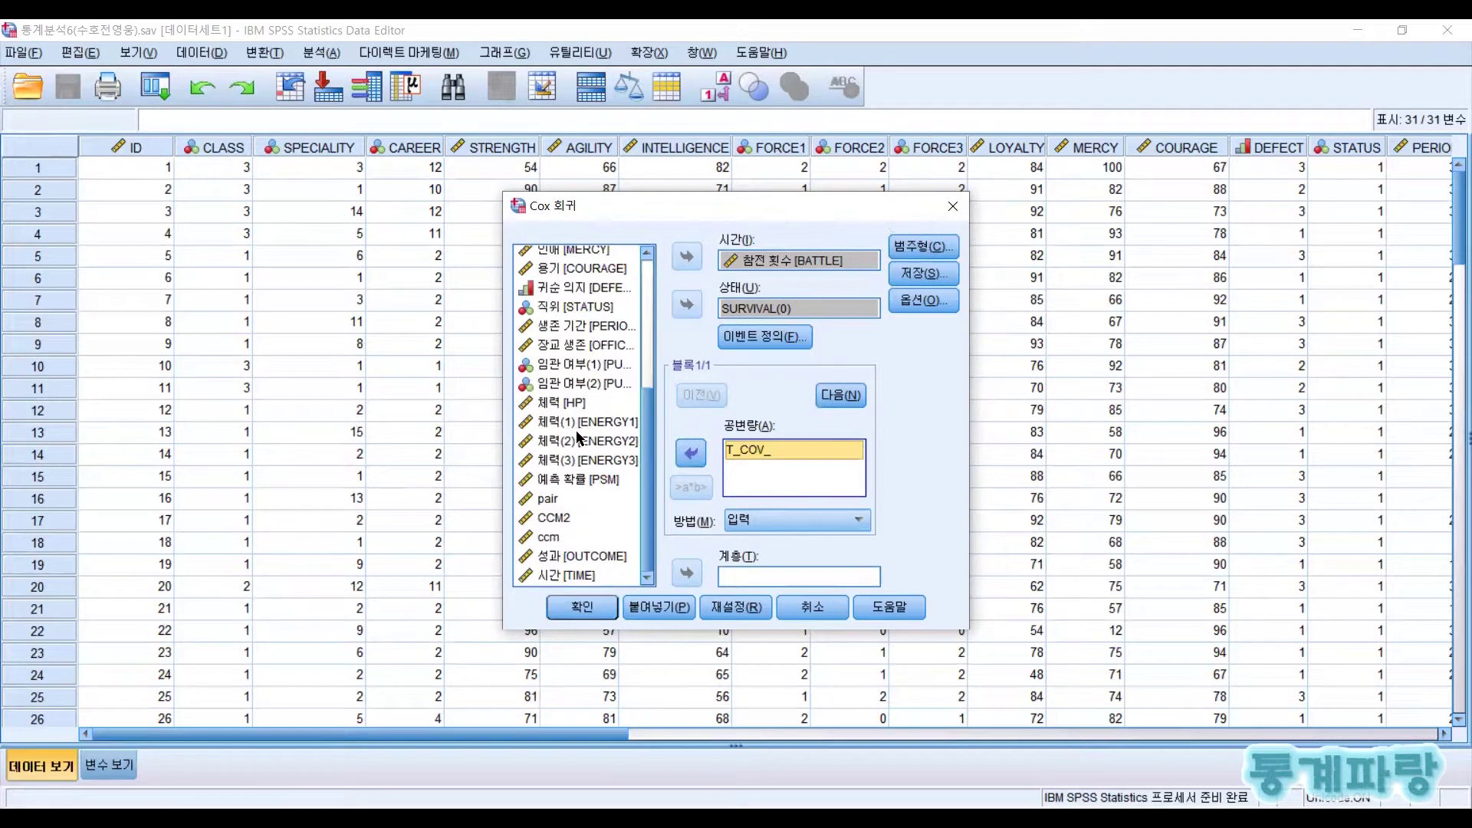
scroll(579, 436, up, 4)
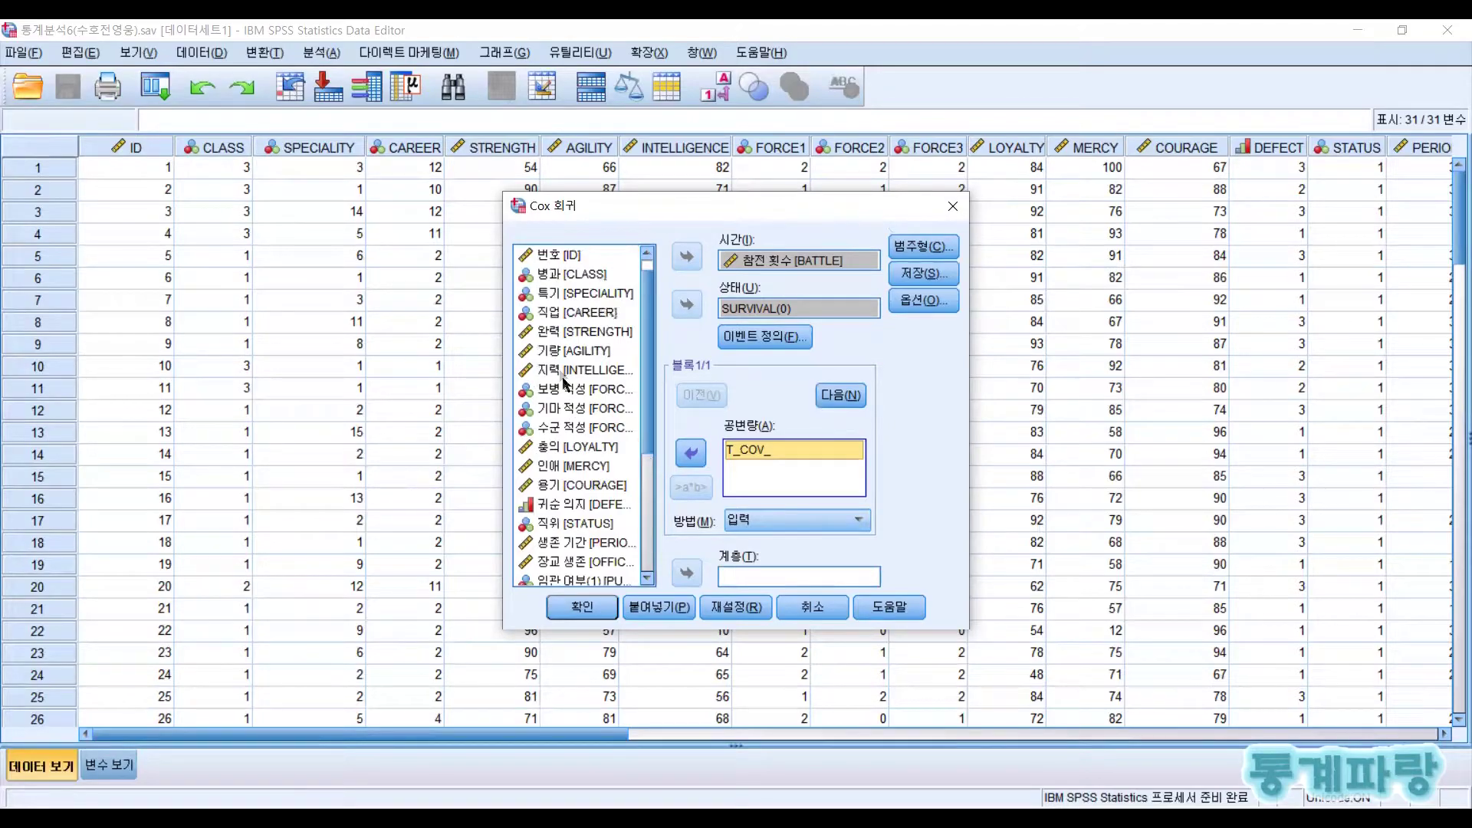
click(571, 331)
shift+click(573, 370)
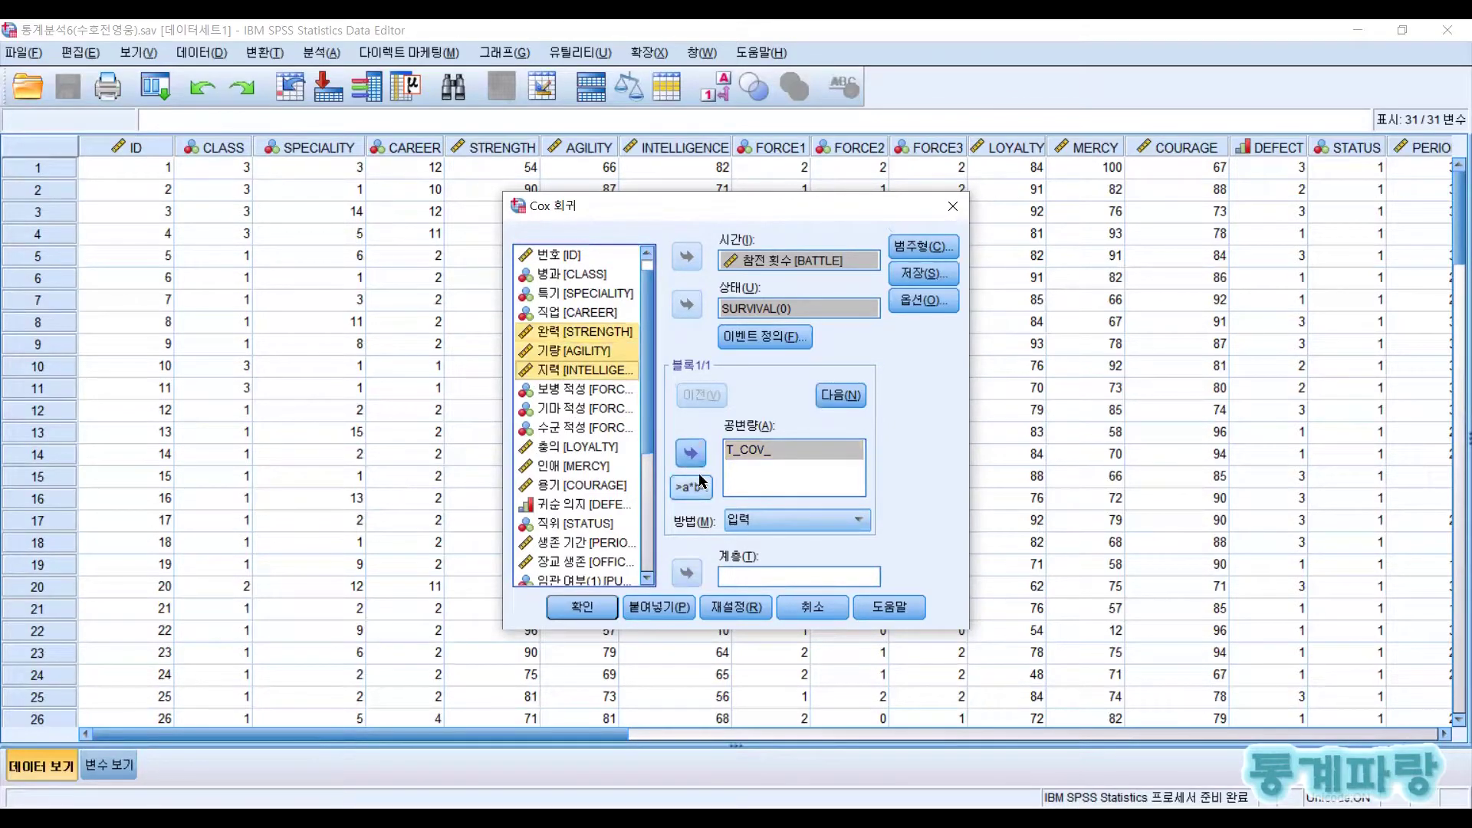
click(690, 453)
click(588, 447)
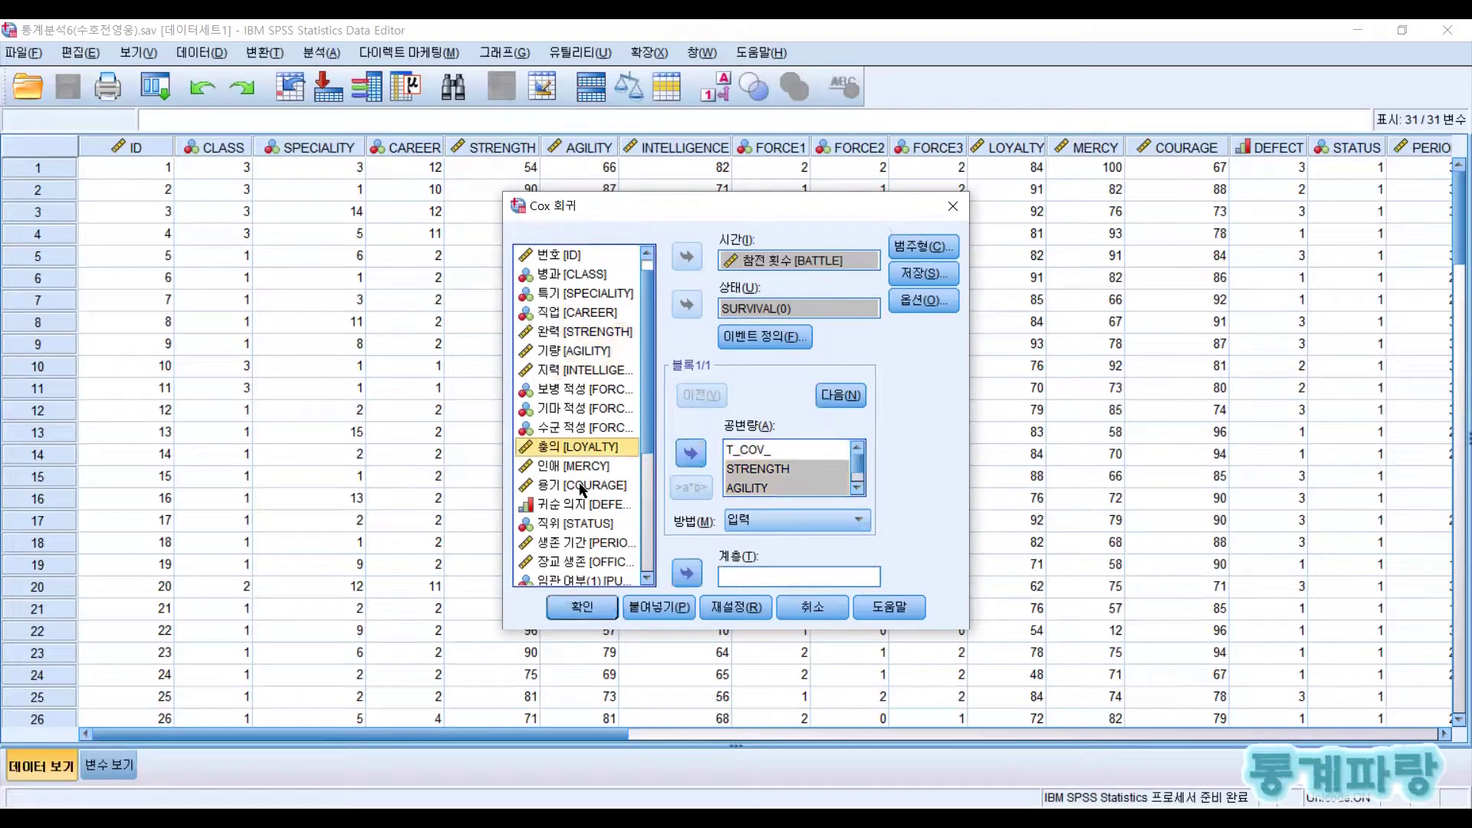
click(690, 453)
scroll(789, 460, up, 2)
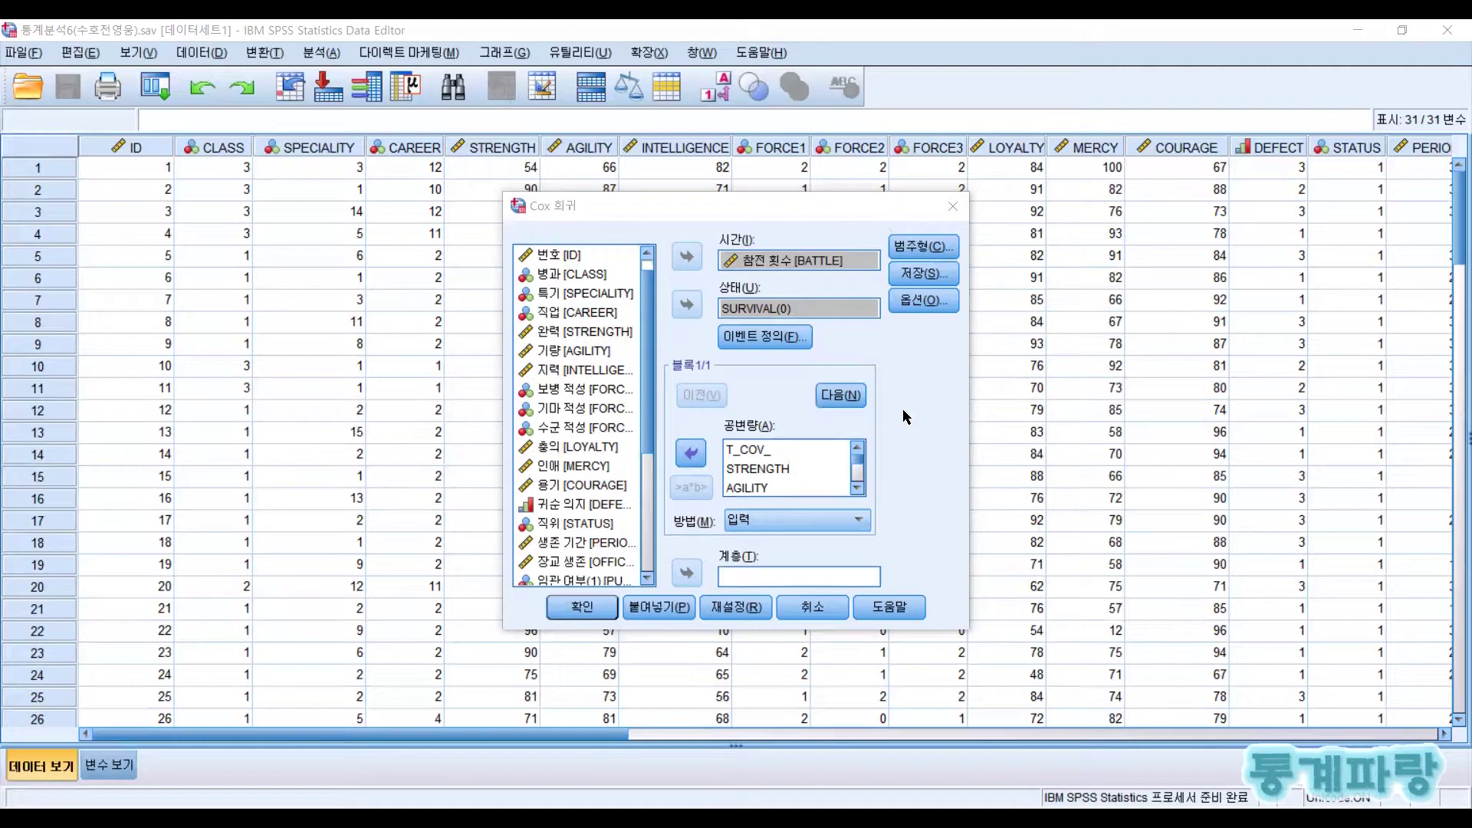
Include the 95% confidence interval for exp(B) and the correlation of estimates in the model statistics.
click(923, 300)
click(574, 366)
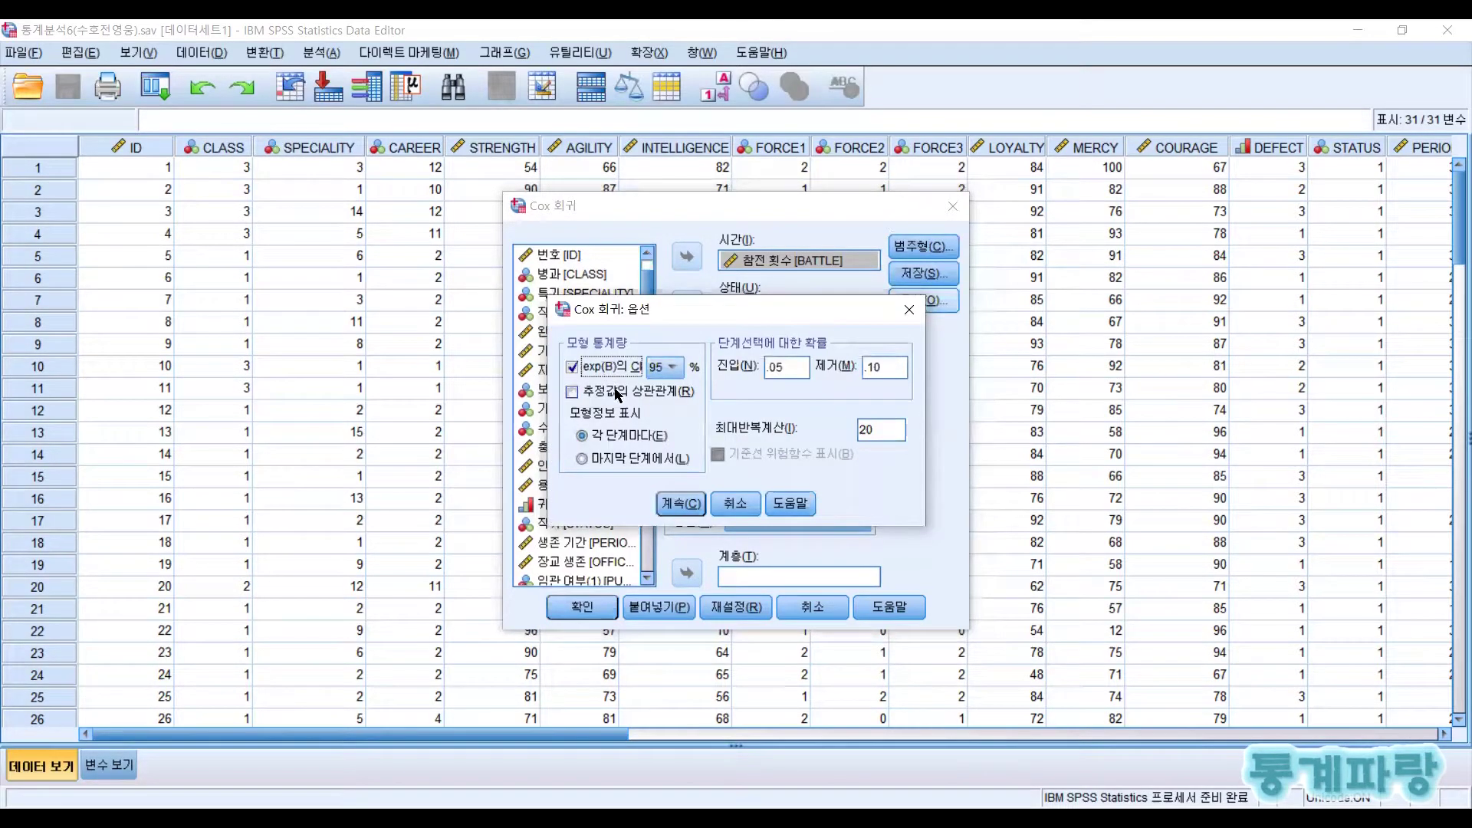
click(616, 392)
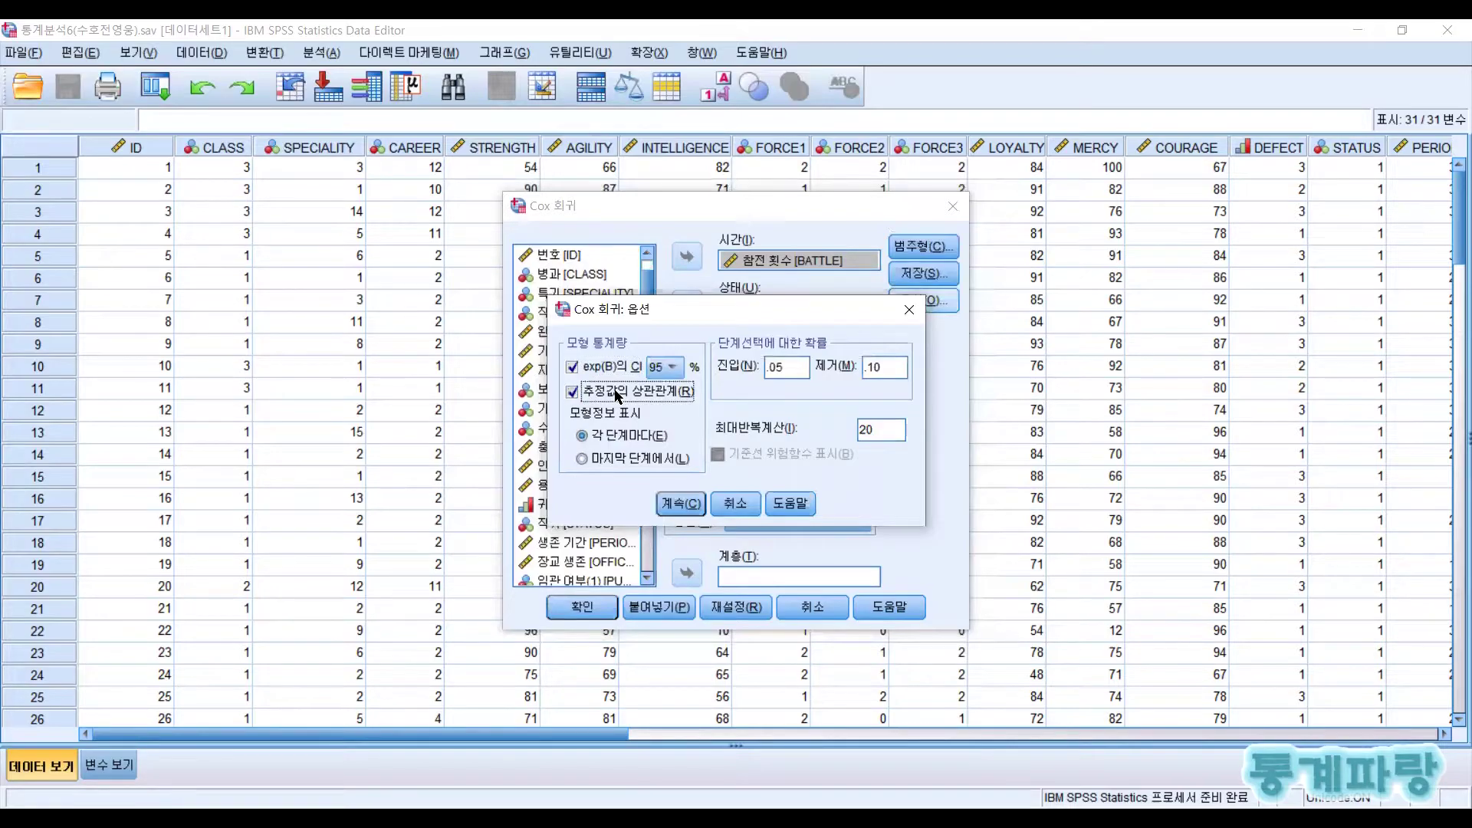
click(675, 506)
Check the categorical covariate settings without defining any, and run the Cox regression.
click(923, 246)
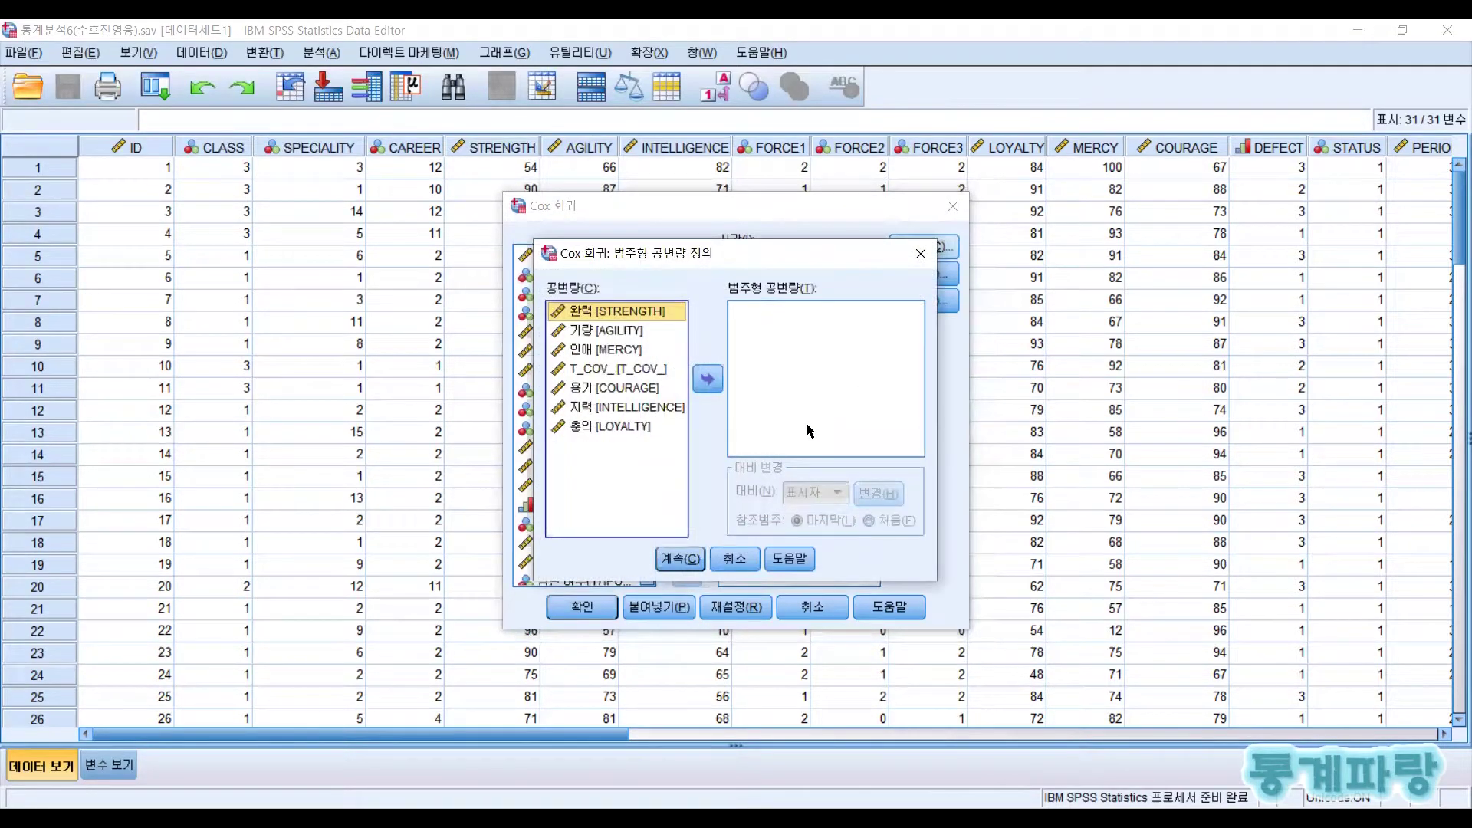
click(736, 558)
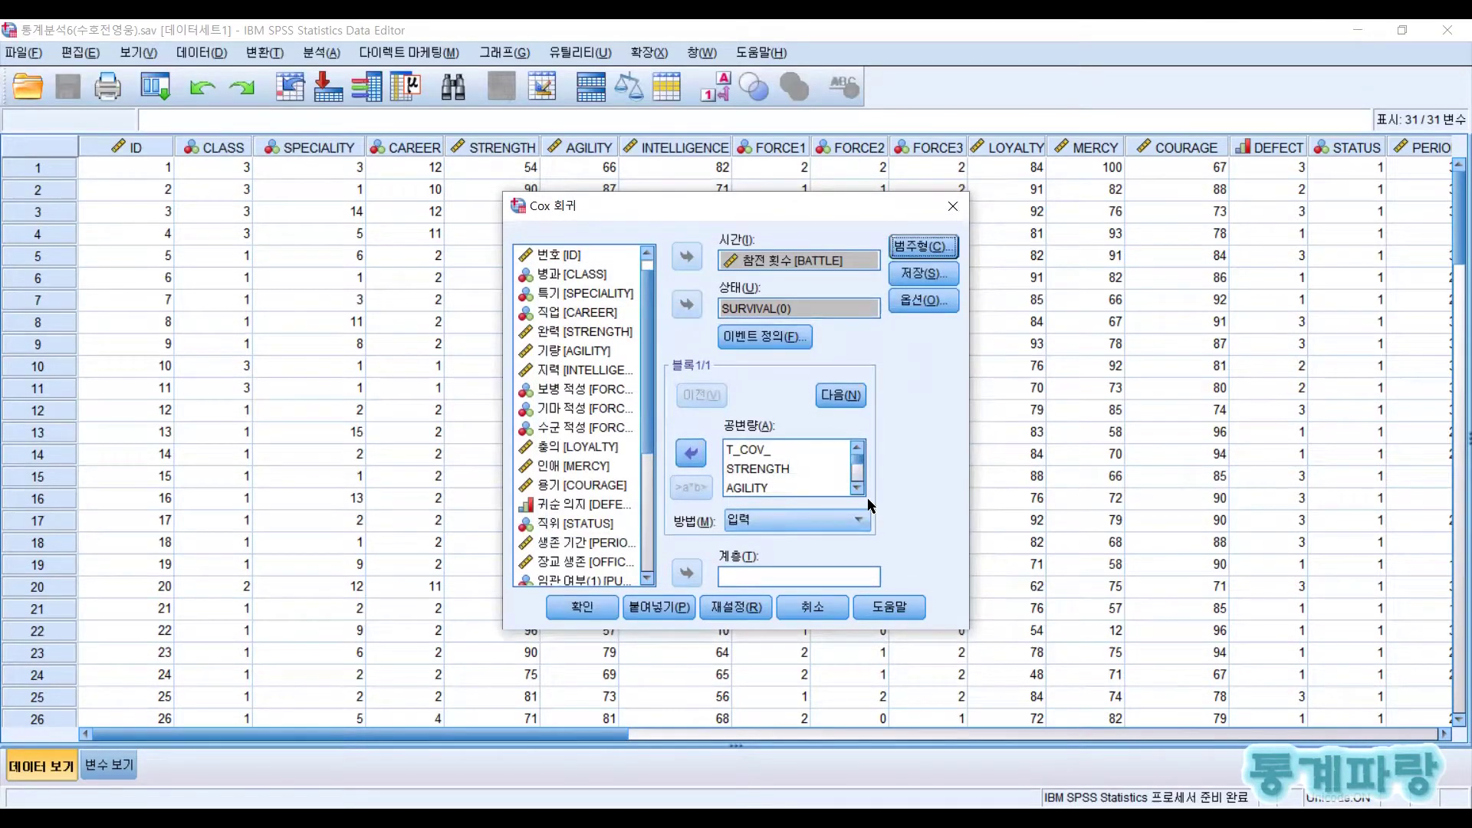
click(597, 610)
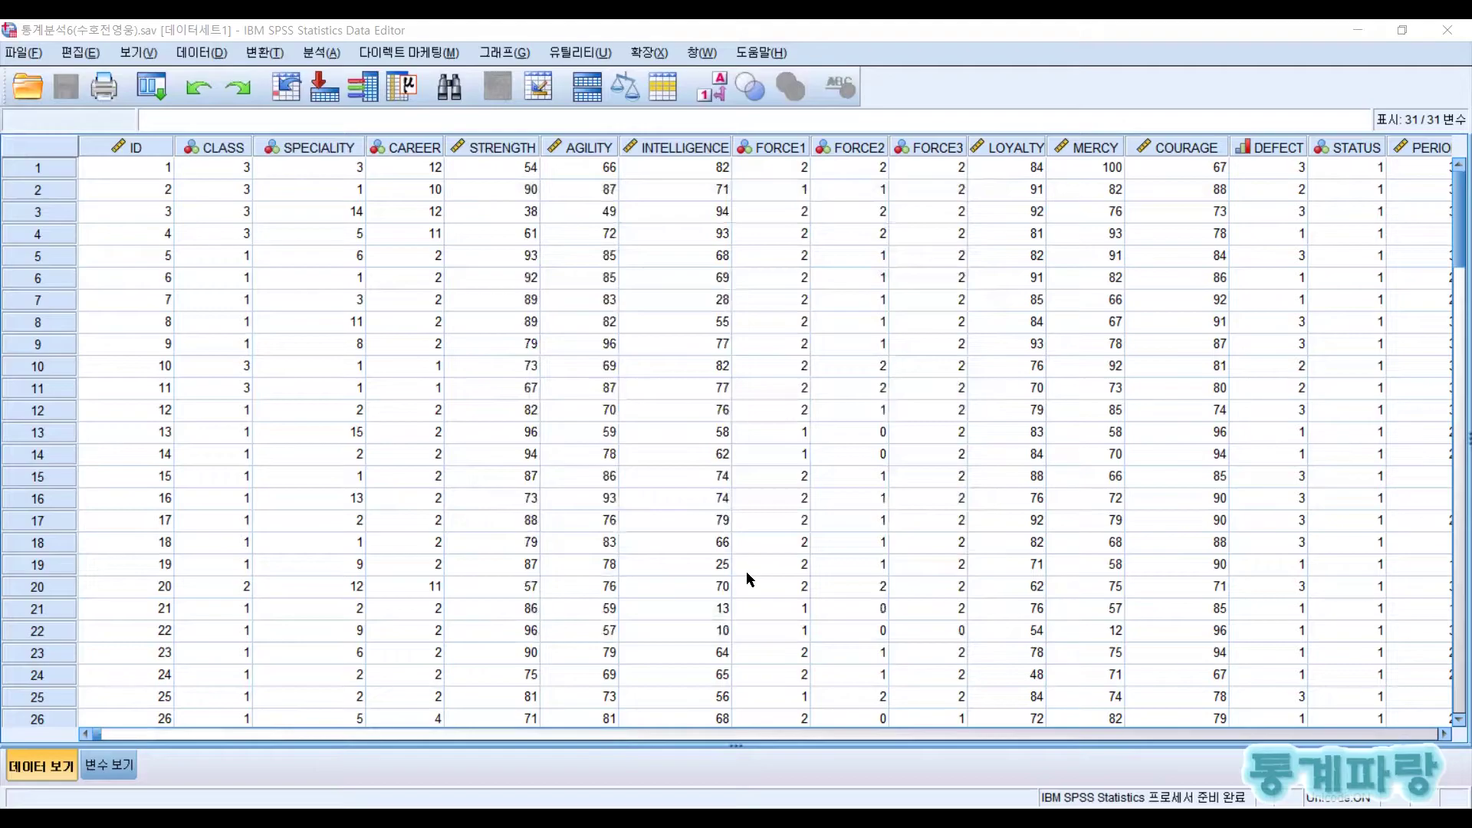
Look through the Cox regression output from the case summary to the covariate means.
scroll(851, 401, down, 15)
scroll(874, 404, up, 3)
scroll(887, 410, down, 3)
scroll(894, 412, up, 9)
scroll(909, 423, down, 6)
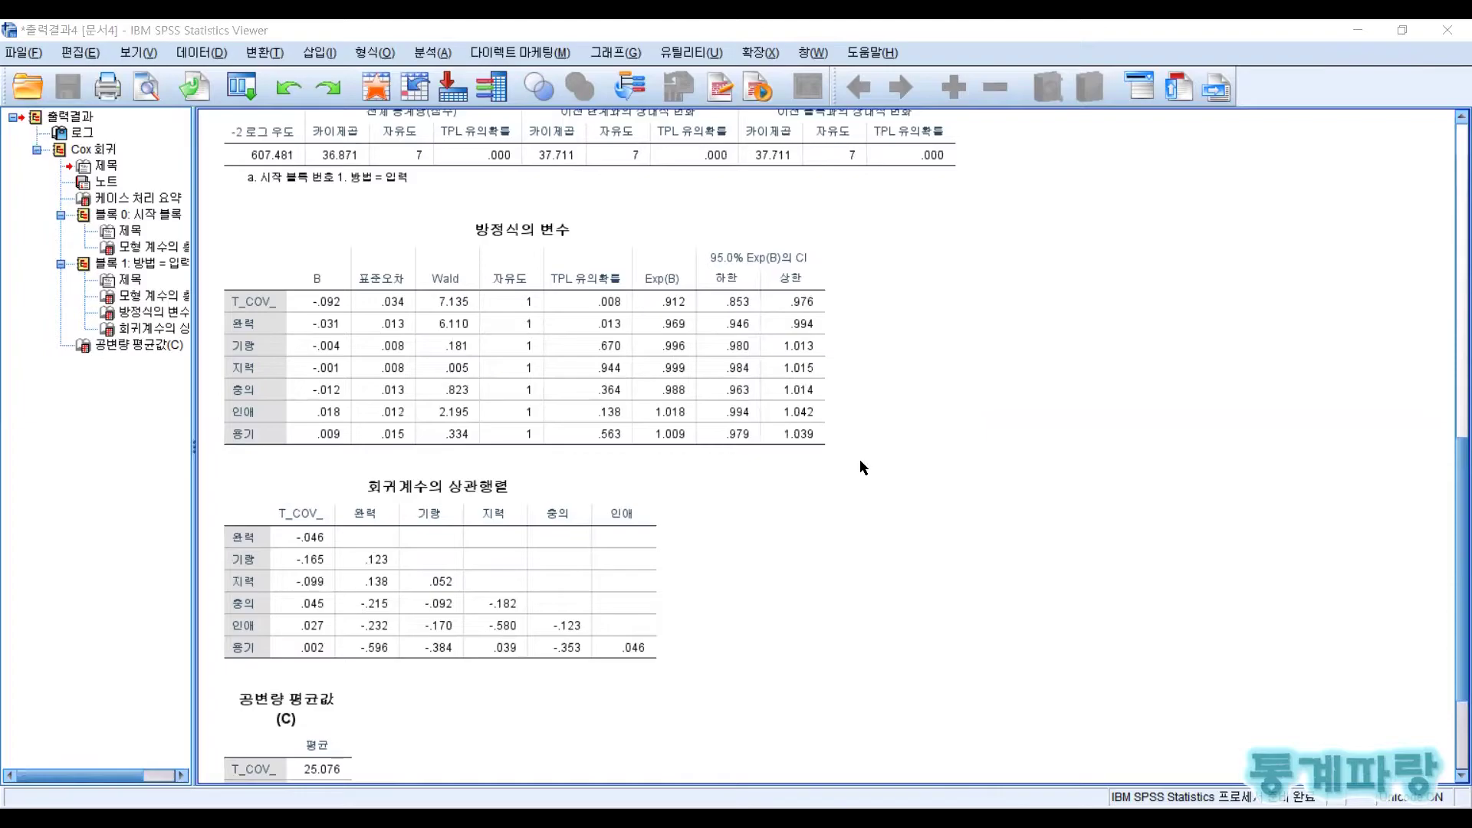
Examine the Block 1 omnibus test of model coefficients and the variables in the equation table (방정식의 변수).
scroll(859, 466, up, 3)
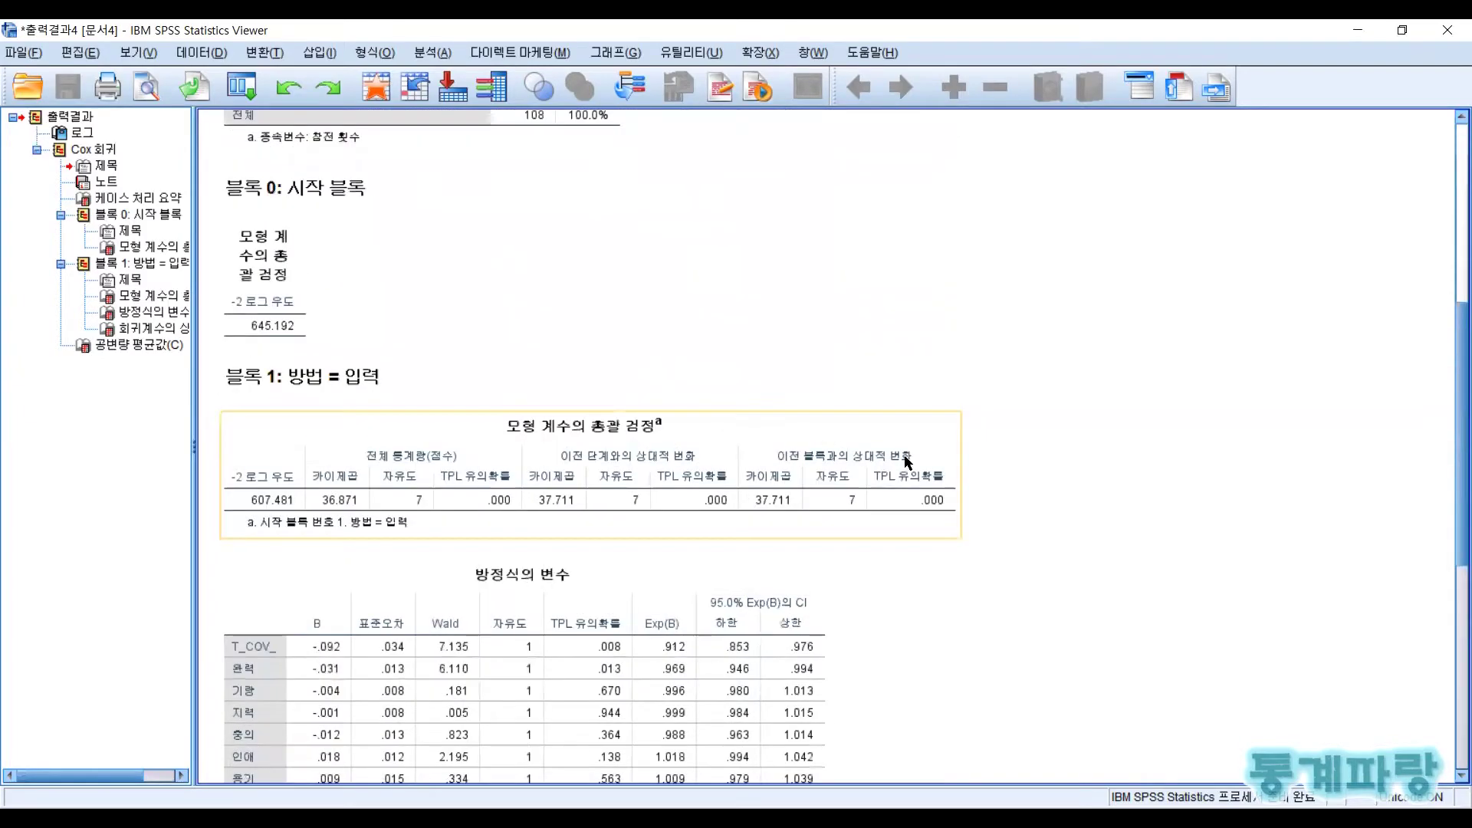
scroll(1023, 417, down, 2)
click(732, 358)
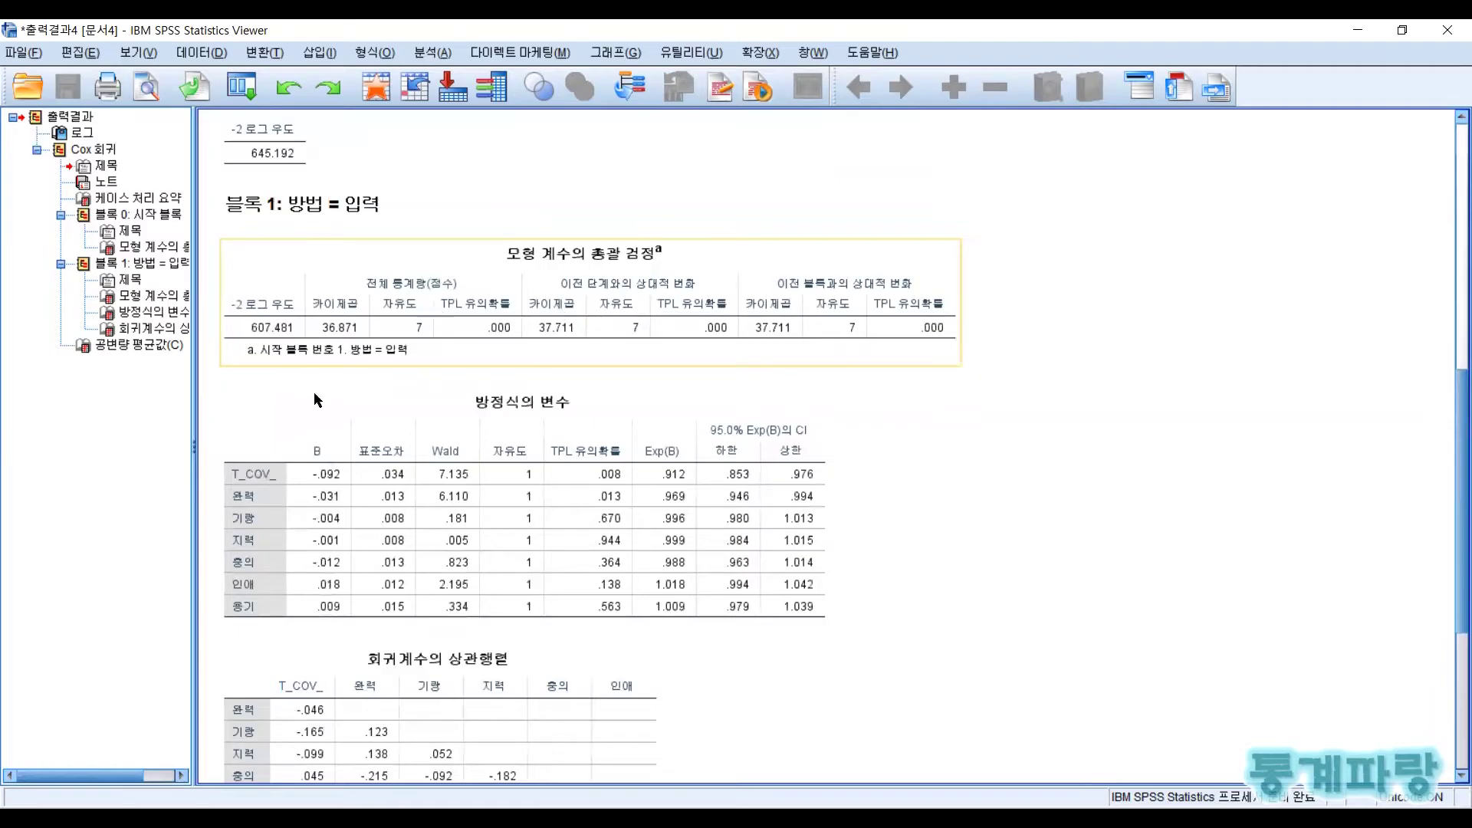
click(750, 424)
scroll(664, 411, up, 2)
scroll(586, 417, down, 2)
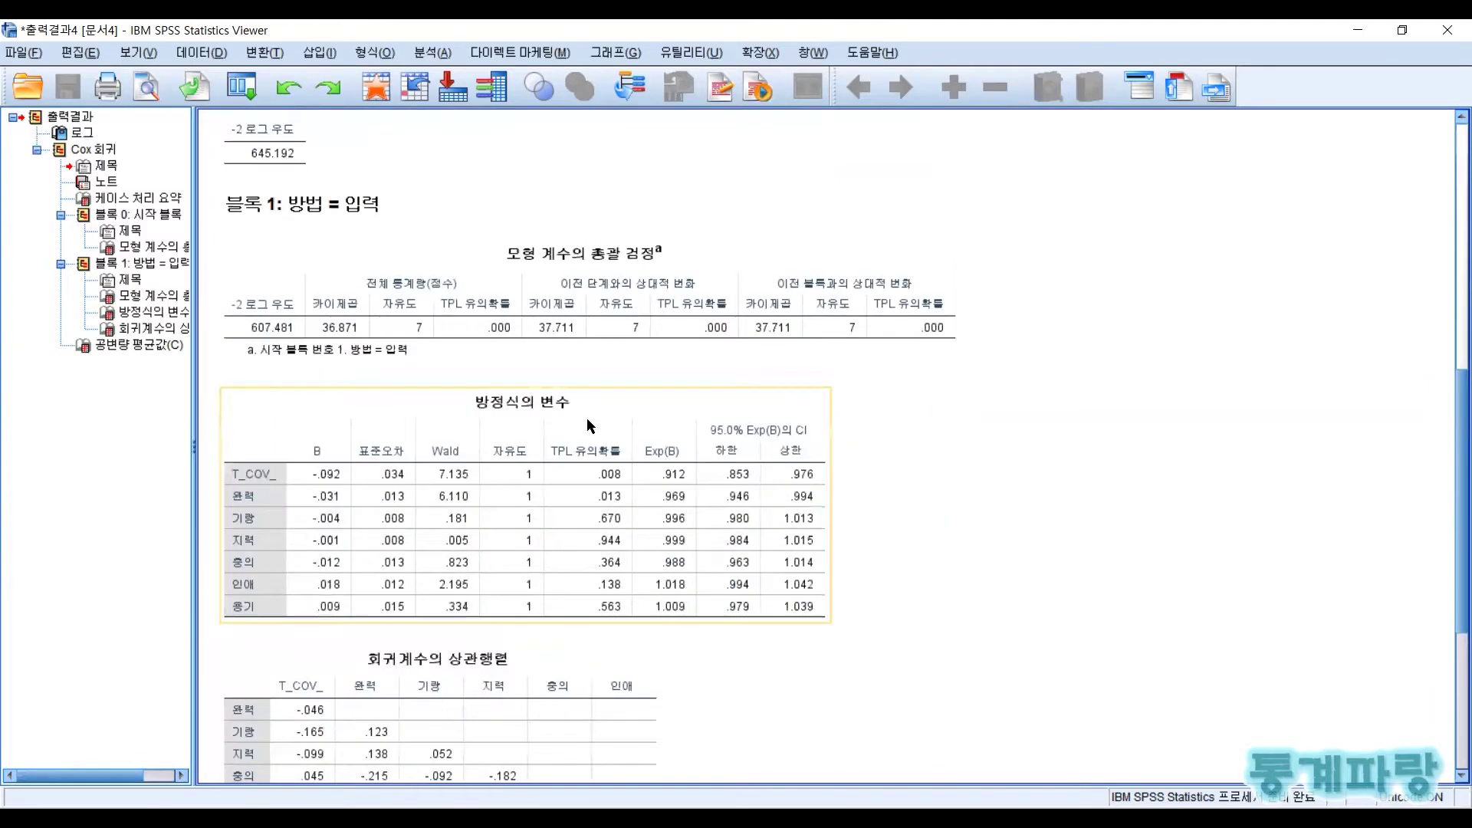
scroll(577, 390, up, 2)
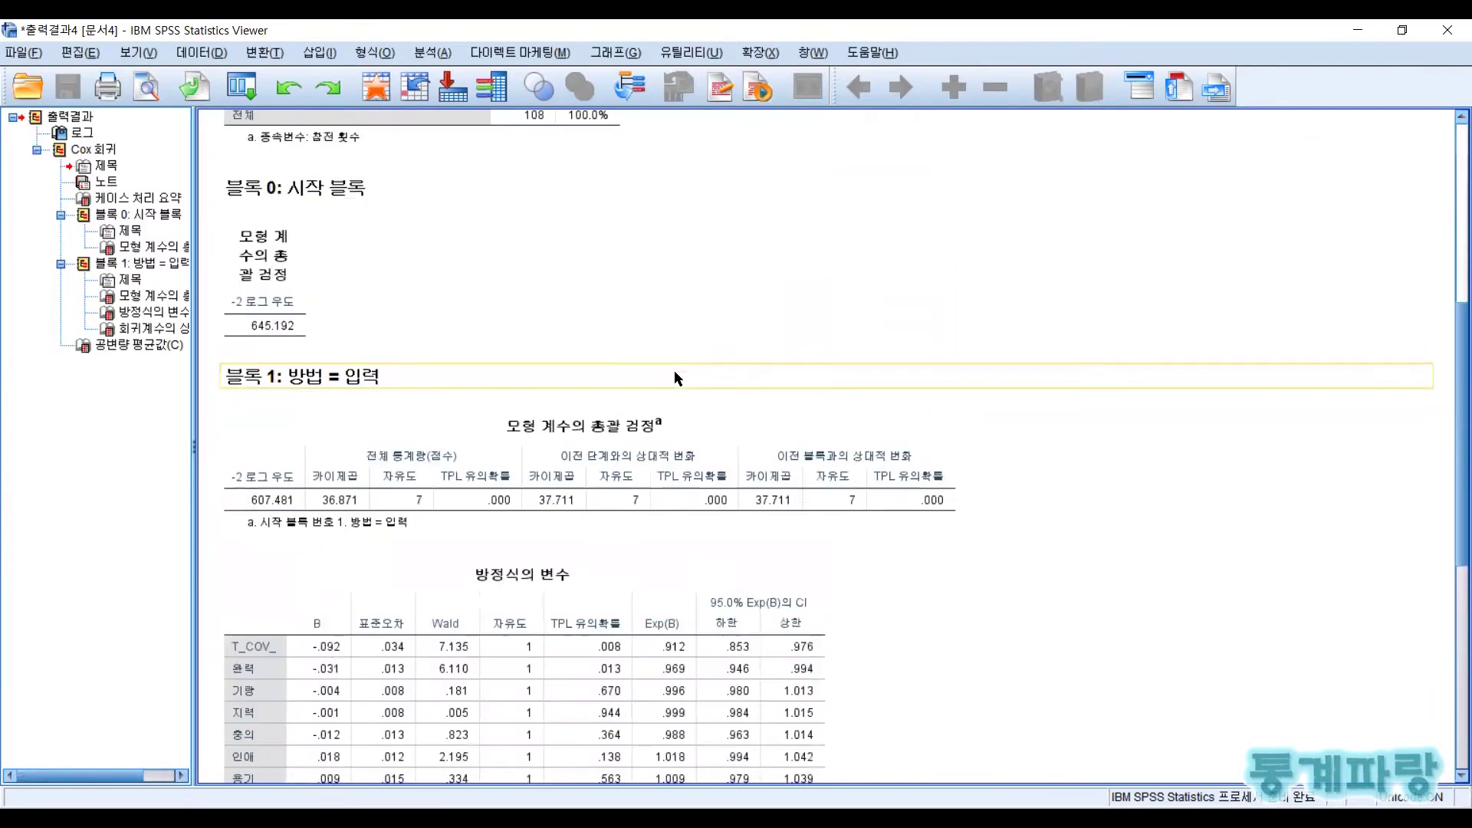
scroll(886, 352, down, 2)
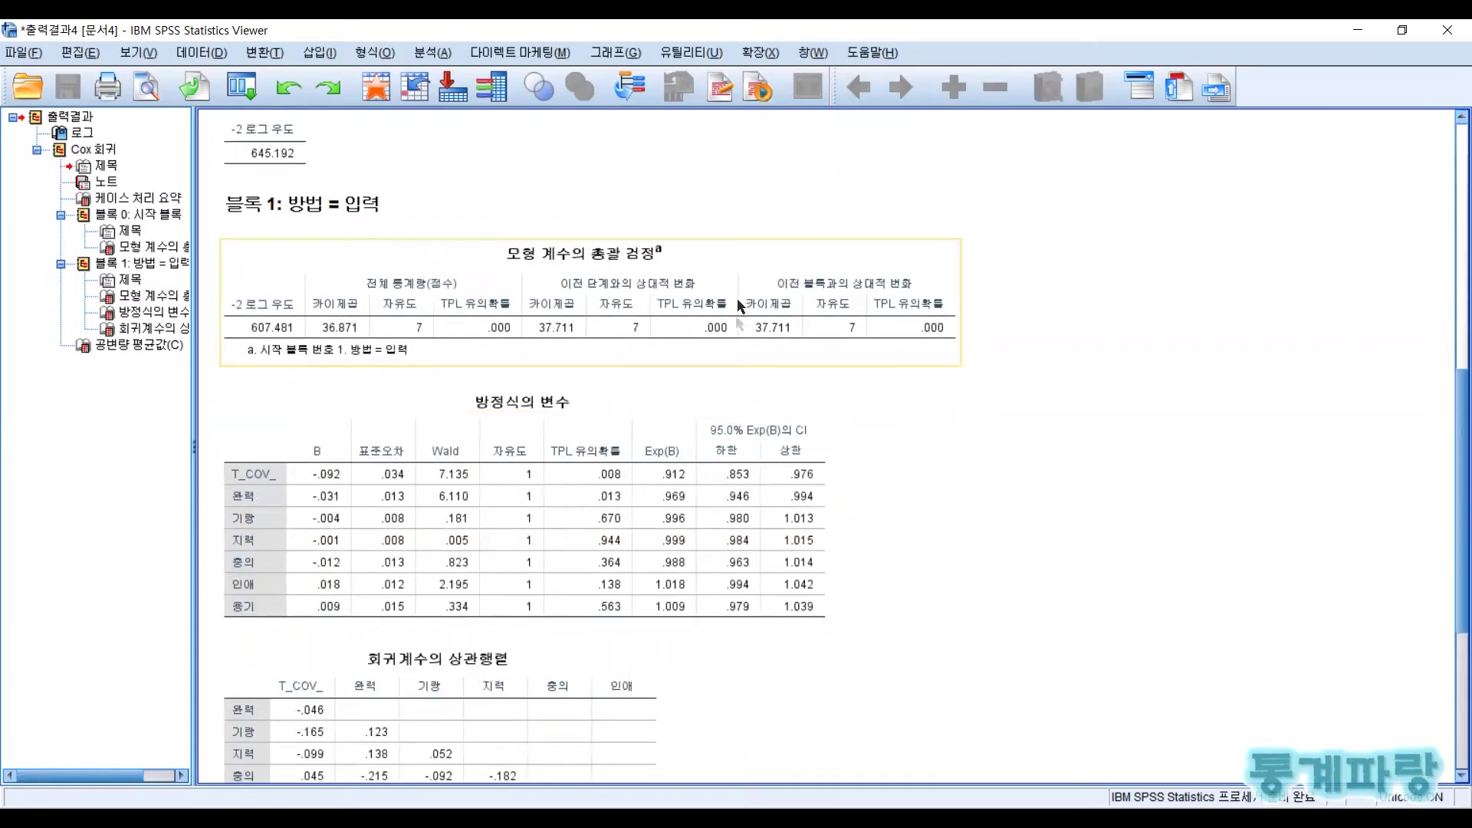
scroll(982, 439, down, 2)
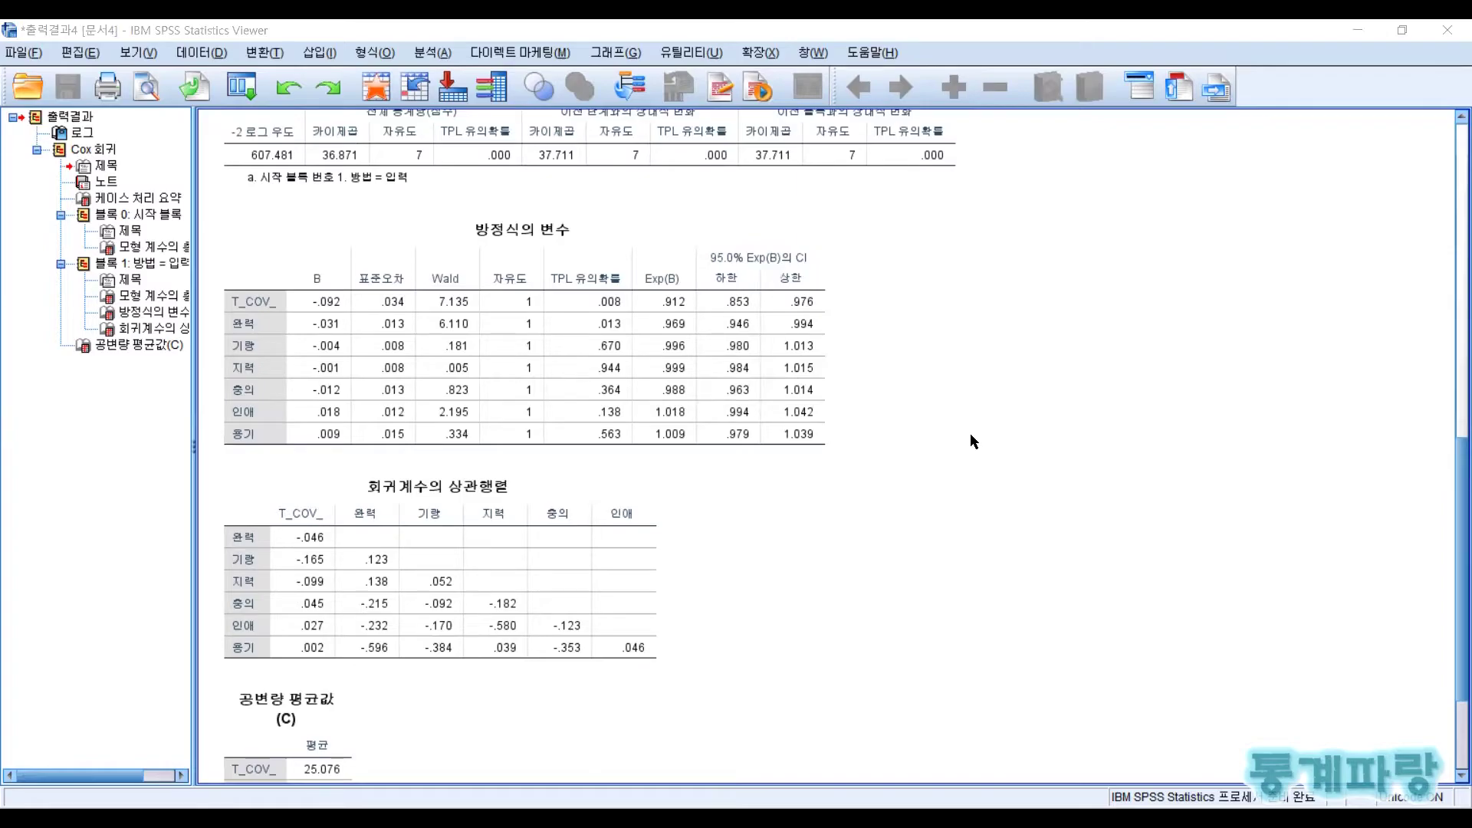
click(288, 336)
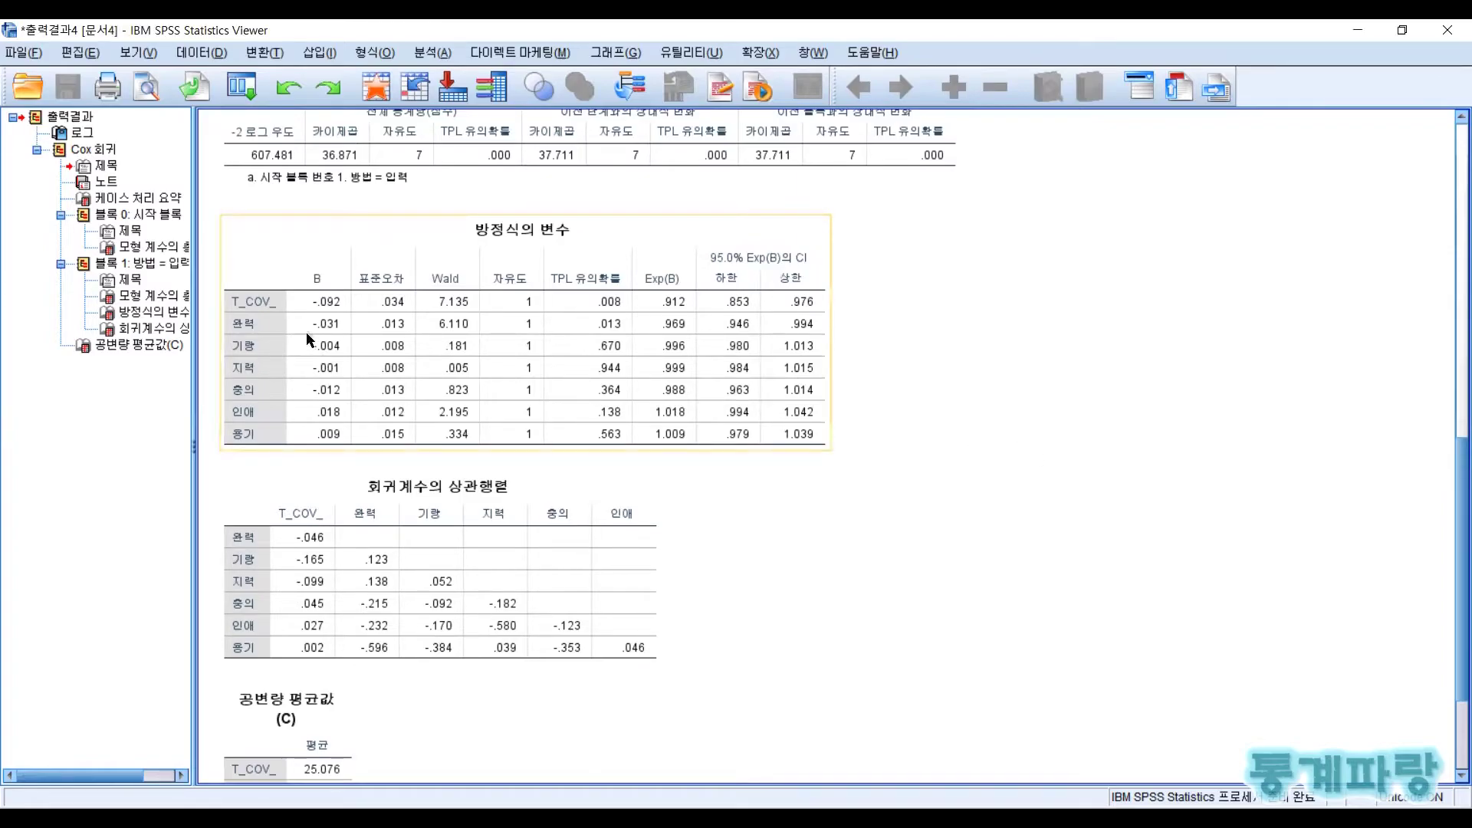
Examine the significance, Exp(B) and 95% confidence intervals of the covariates, especially T_COV_ and 완력, in the 방정식의 변수 table.
click(1162, 385)
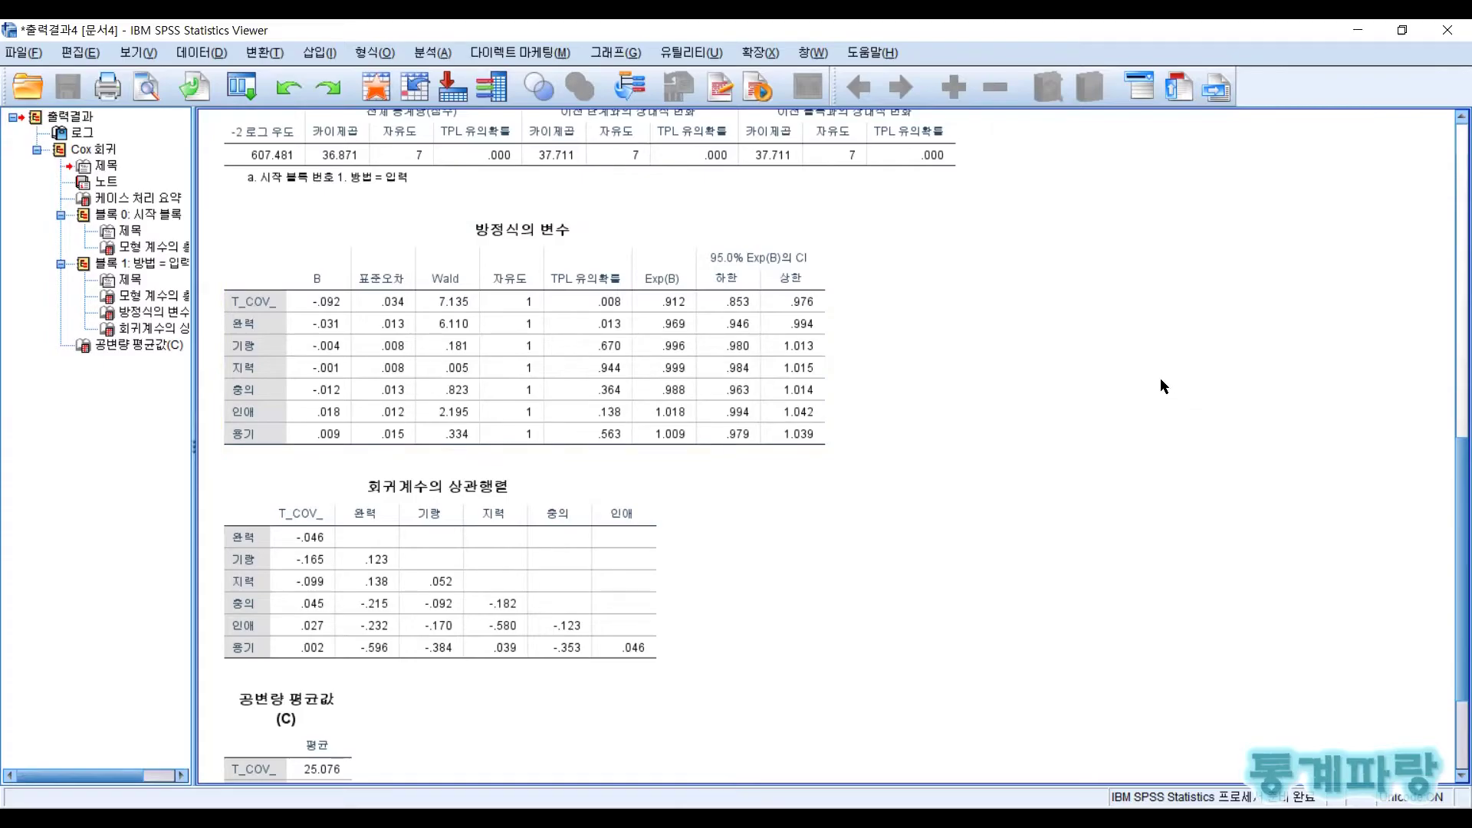
click(766, 353)
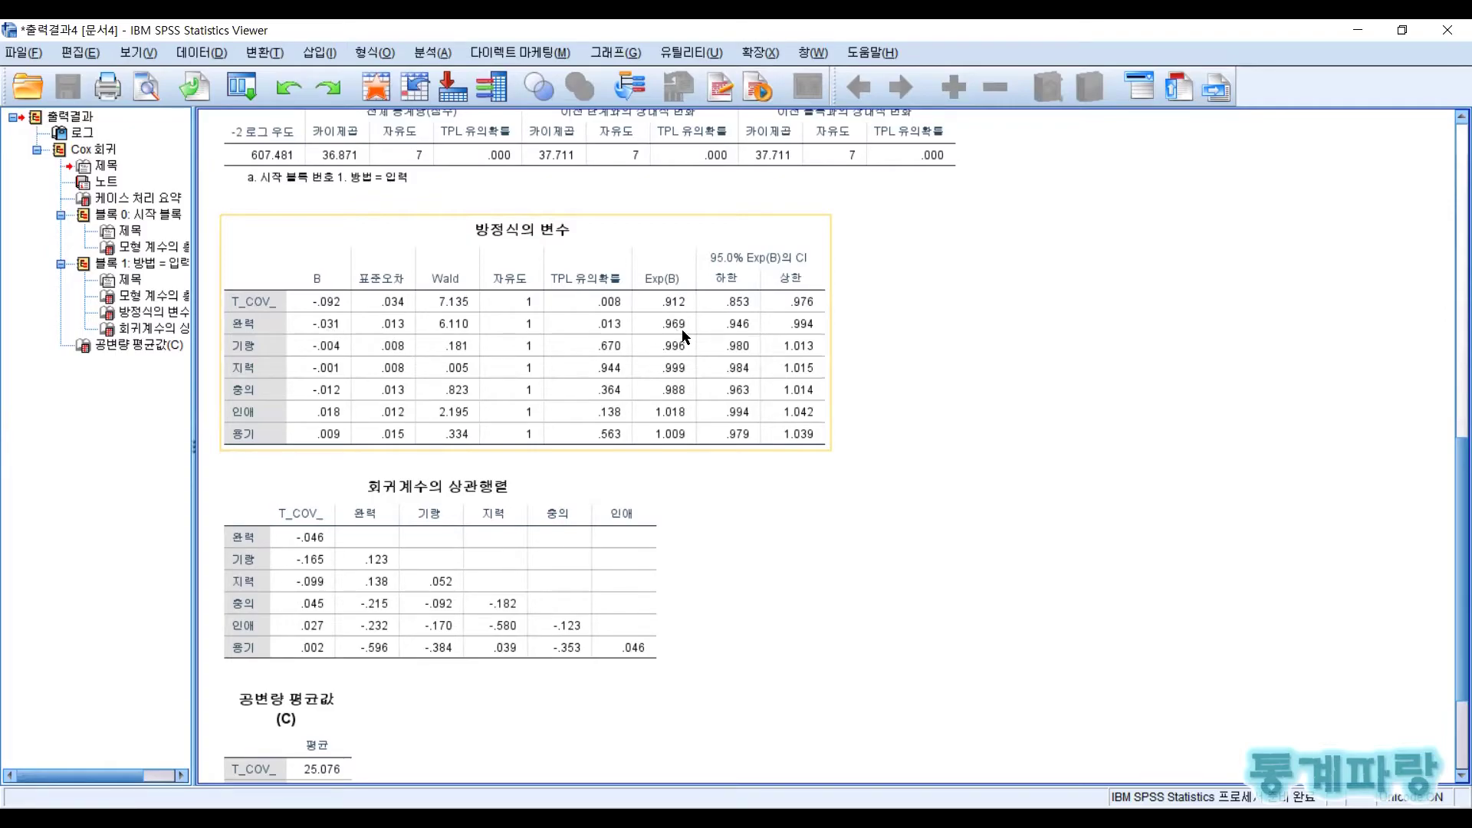
click(821, 302)
click(769, 327)
click(929, 395)
click(278, 293)
click(902, 363)
click(562, 292)
click(939, 376)
scroll(939, 391, up, 3)
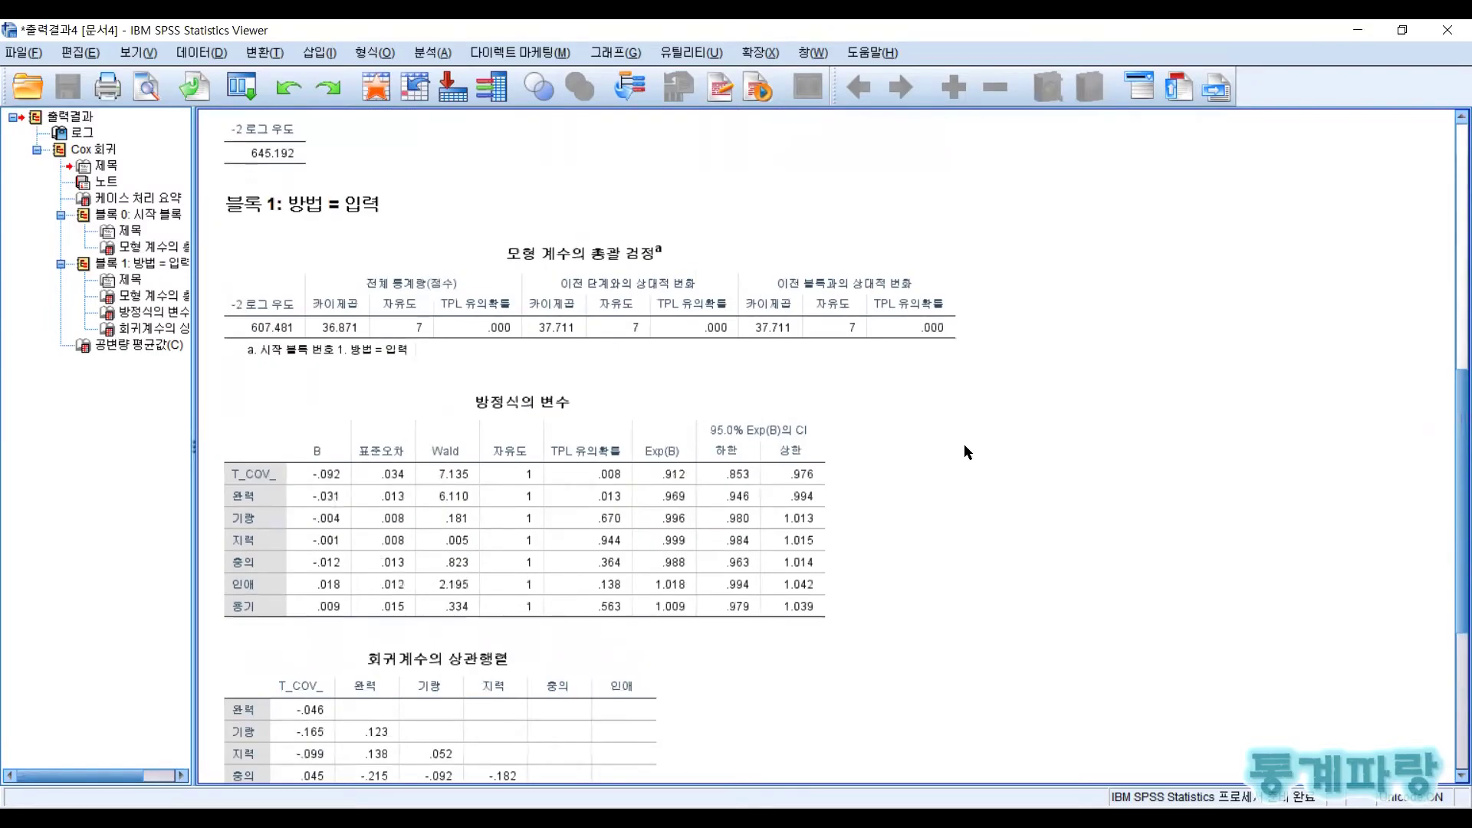
scroll(964, 446, down, 3)
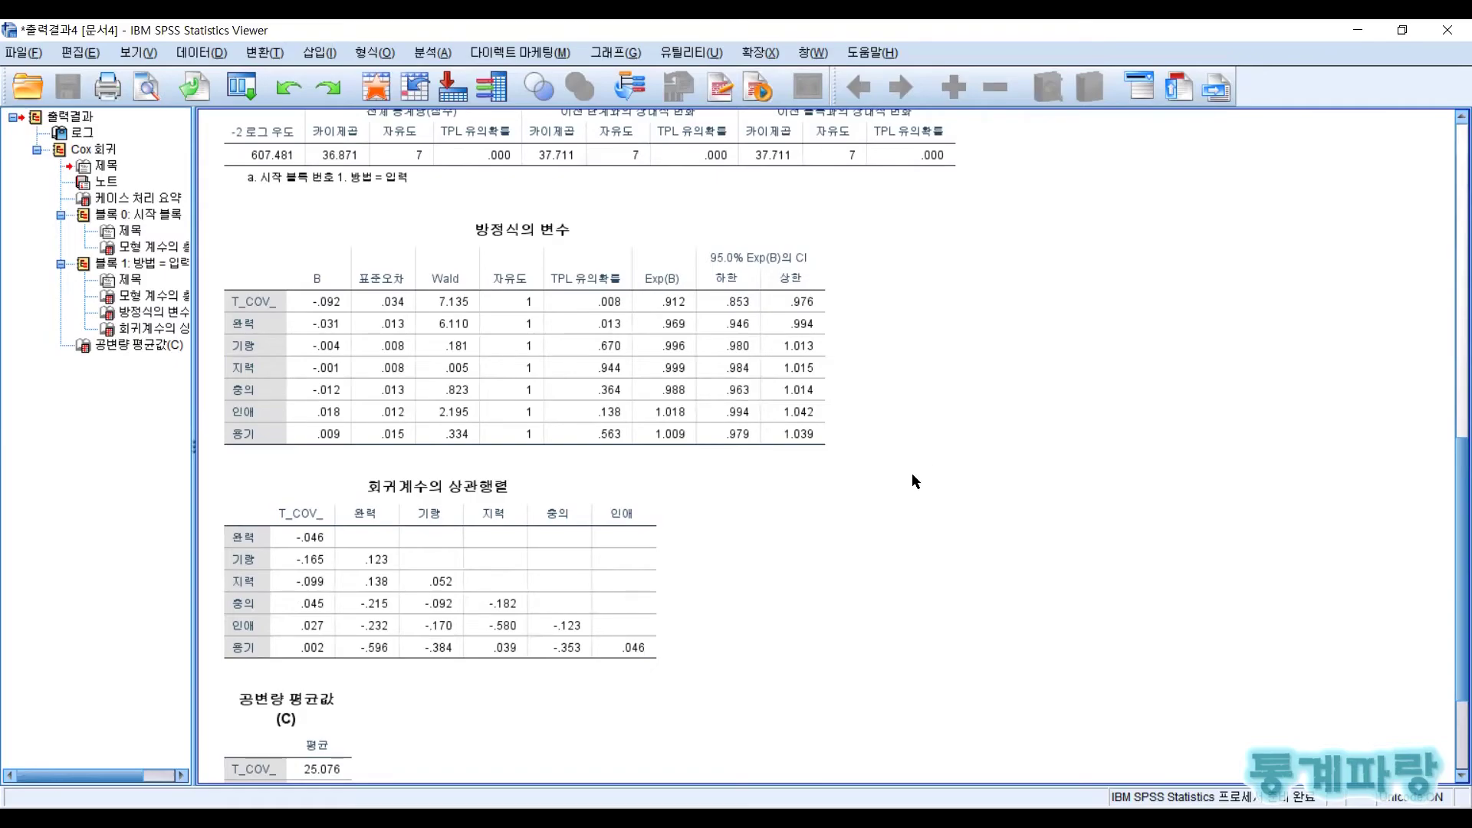
Examine the correlation matrix of the regression coefficients (회귀계수의 상관행렬) and the covariate means table (공변량 평균값).
scroll(904, 482, down, 3)
click(325, 388)
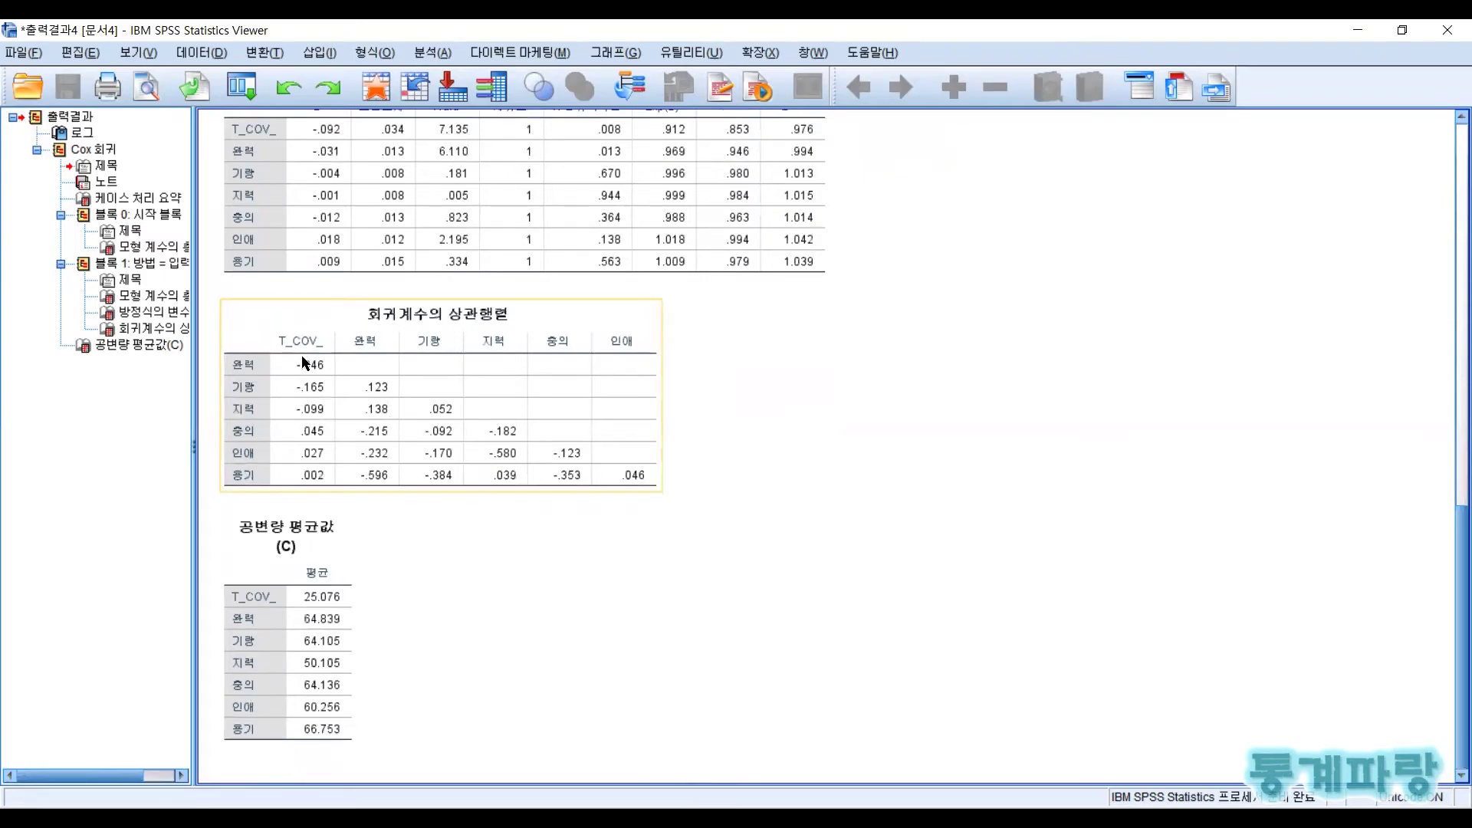
click(397, 593)
click(330, 613)
click(730, 603)
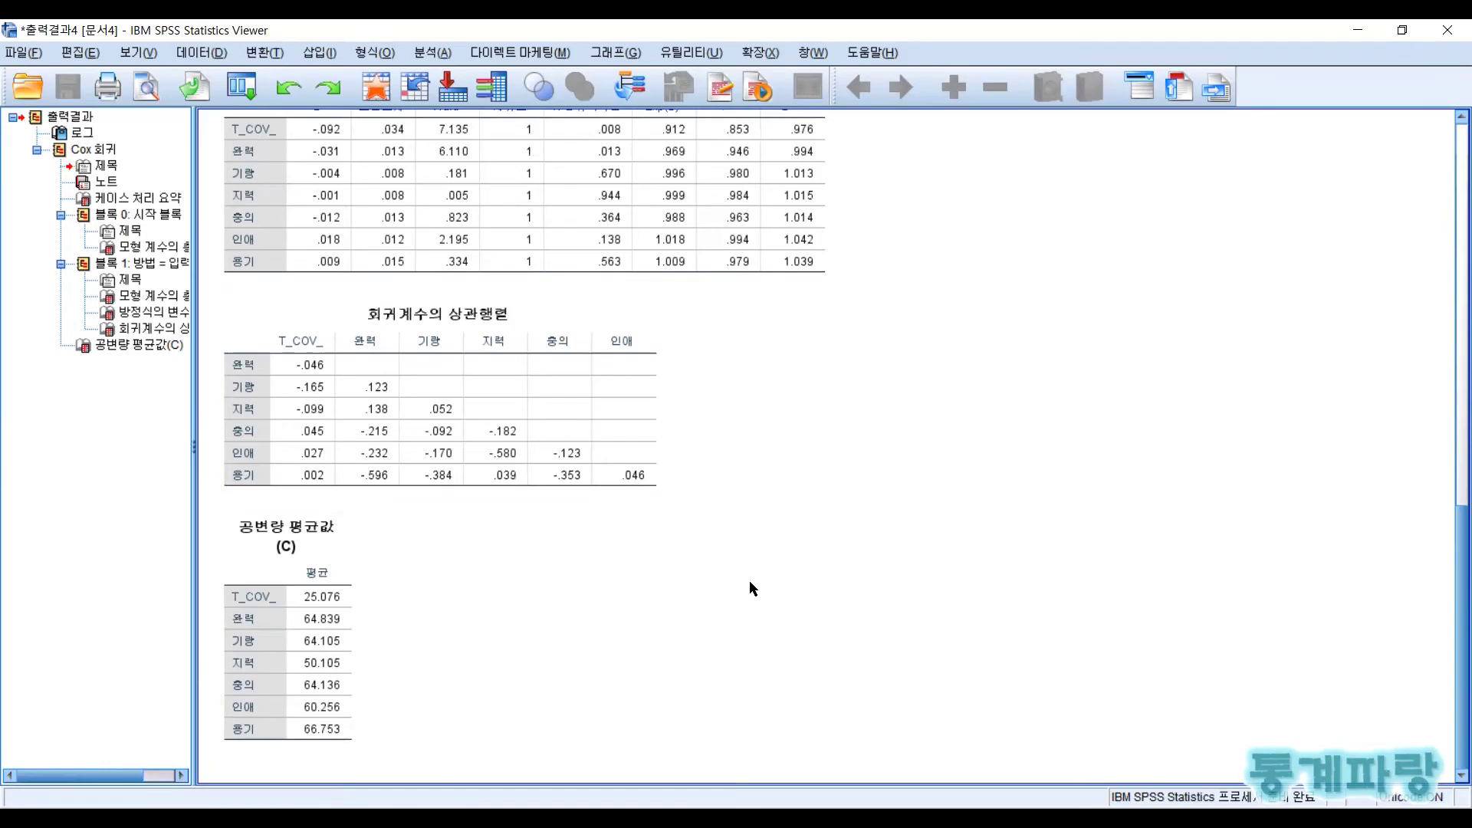
click(268, 630)
click(795, 495)
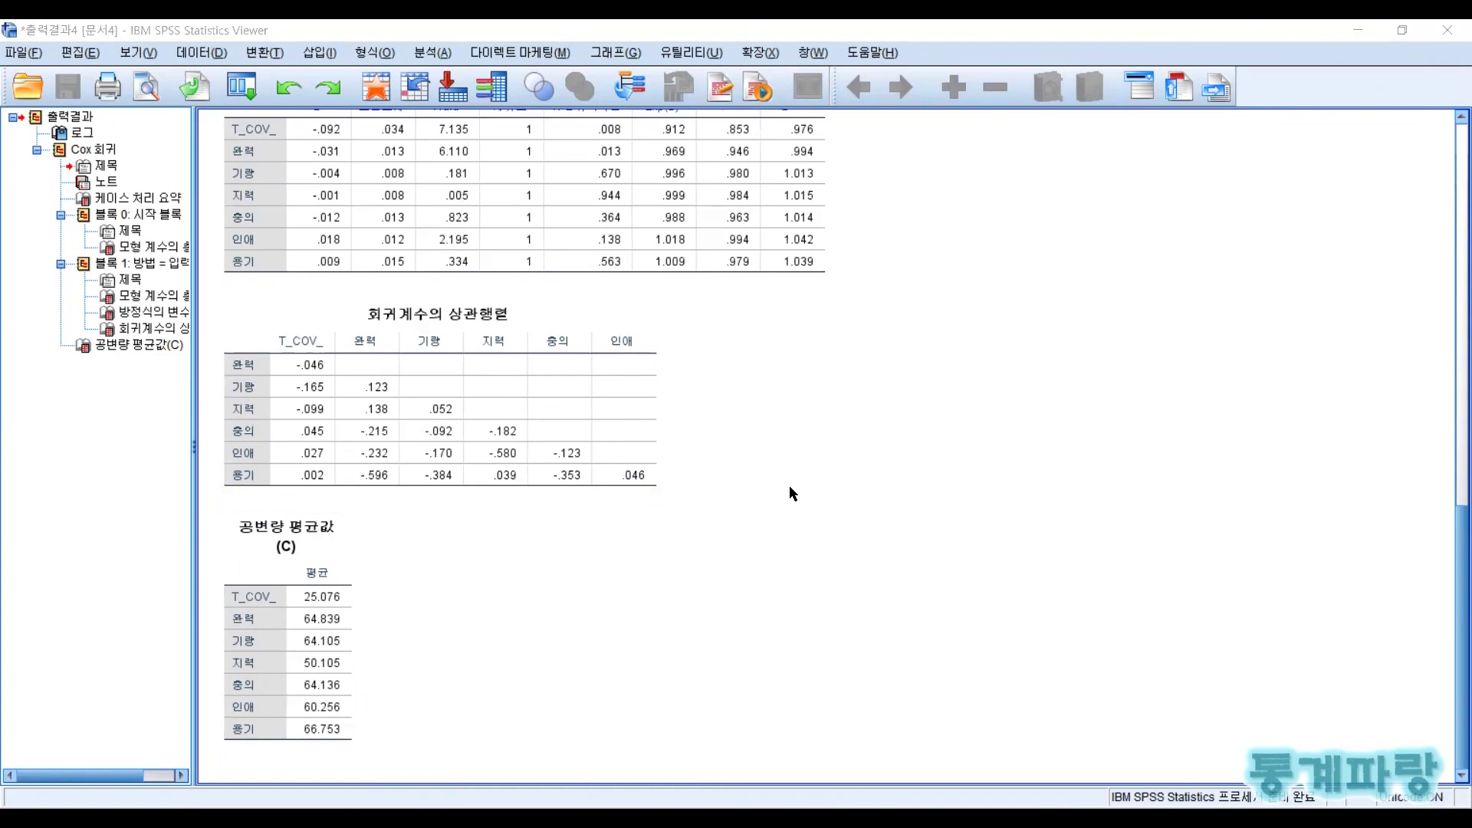
click(887, 477)
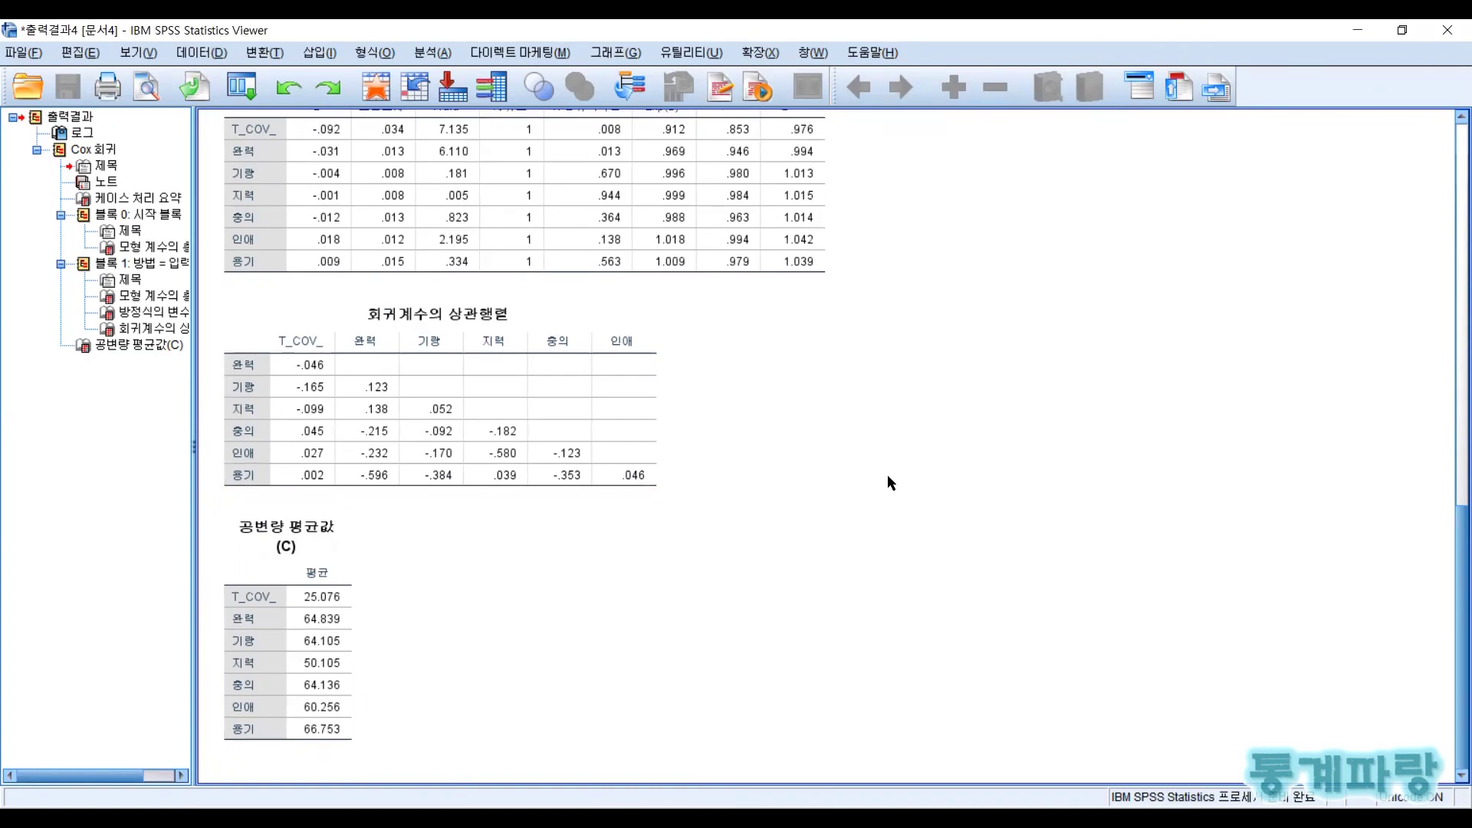